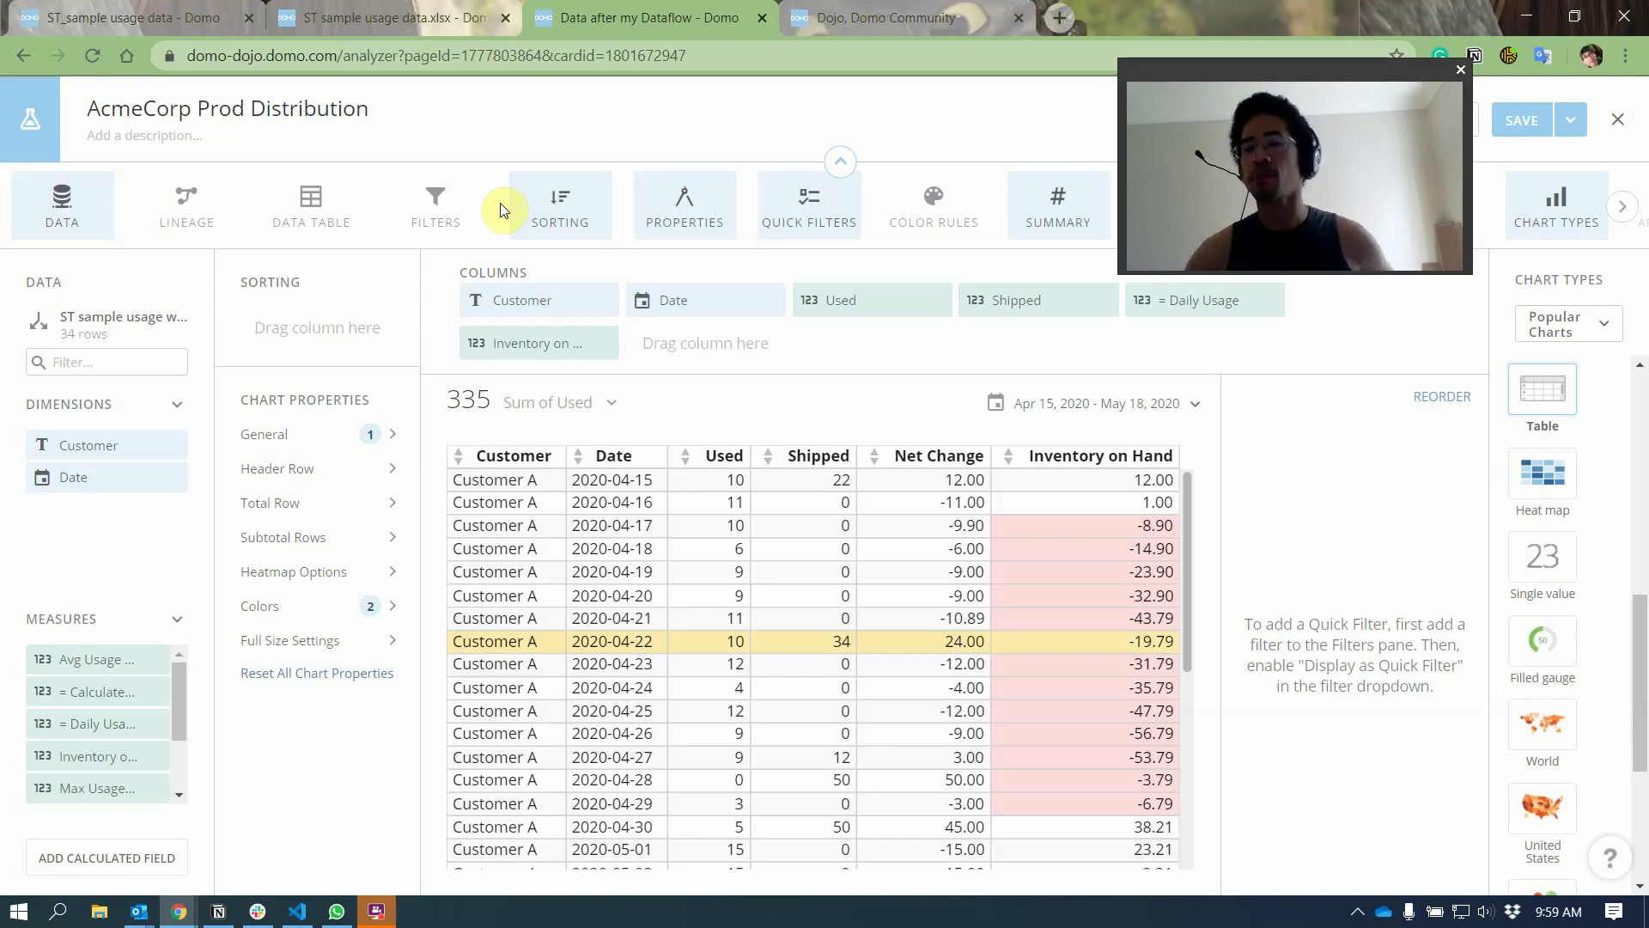
# - Reload the Dojo community home page and look through its discussion boards and latest posts
pyautogui.click(914, 24)
pyautogui.click(875, 48)
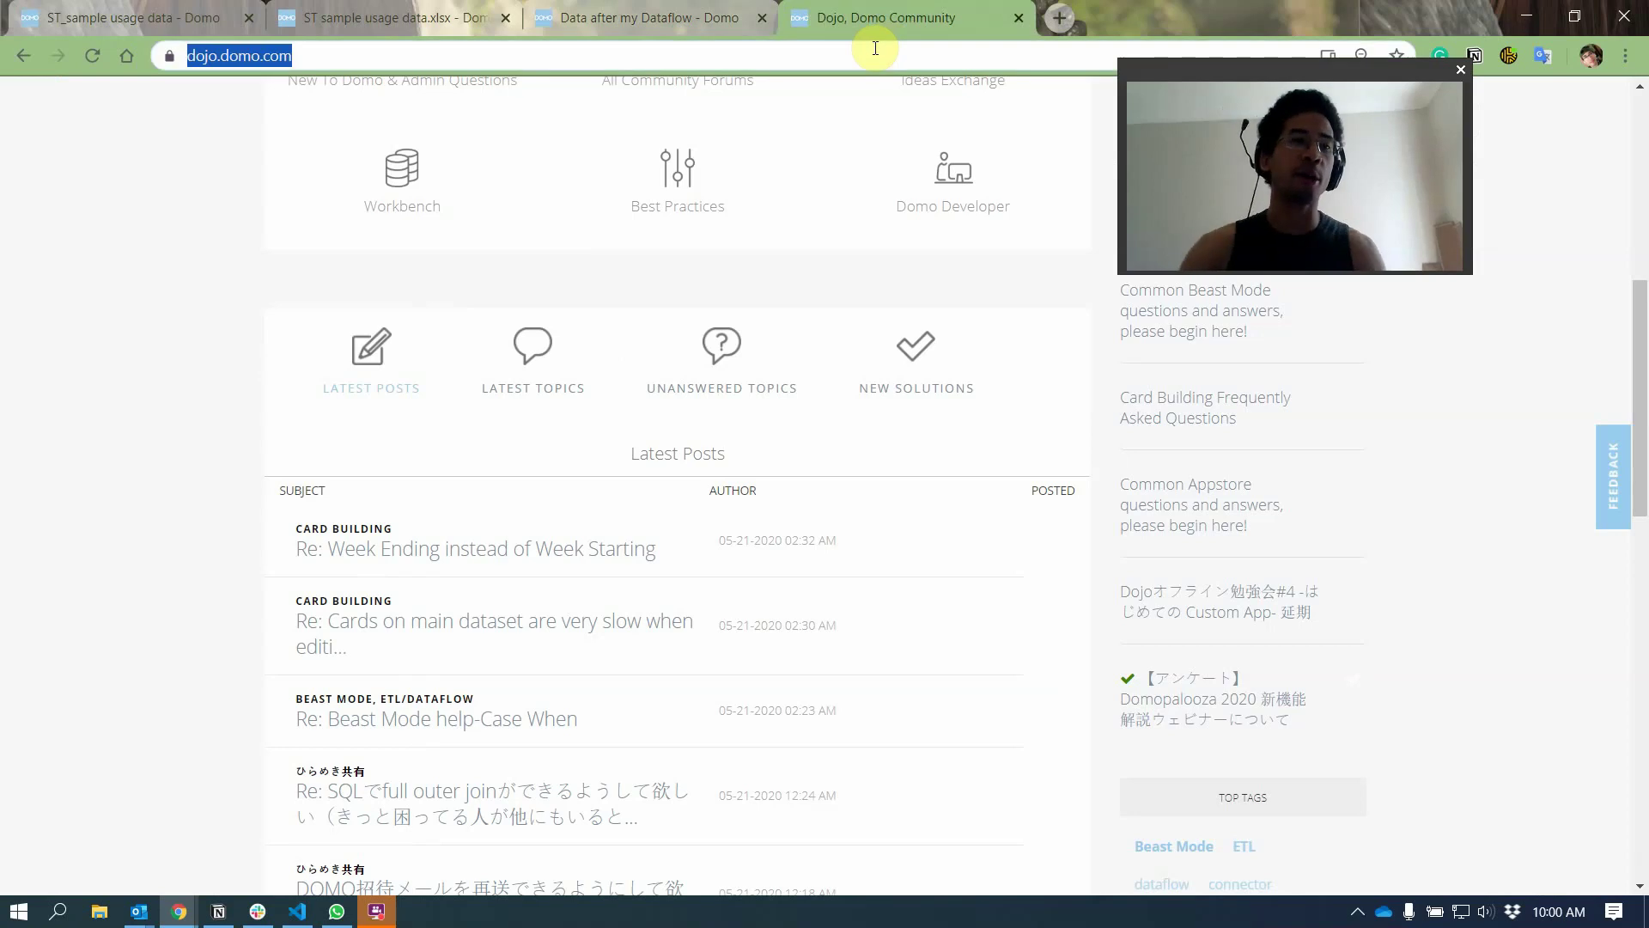
pyautogui.press('Return')
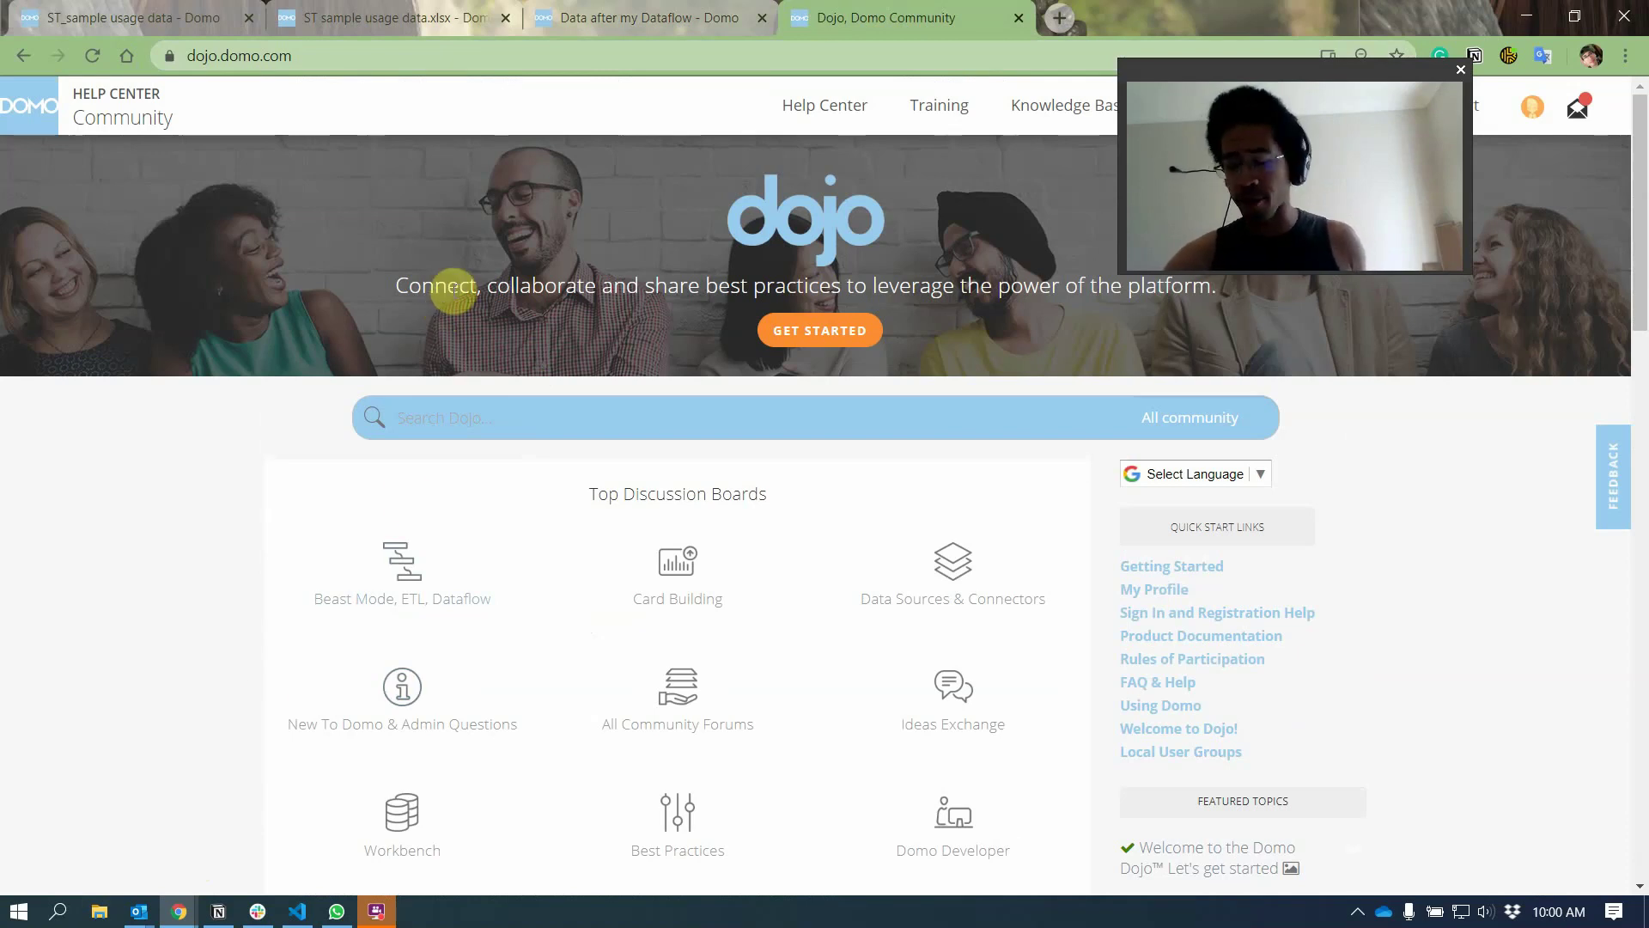
pyautogui.scroll(-7, 454, 290)
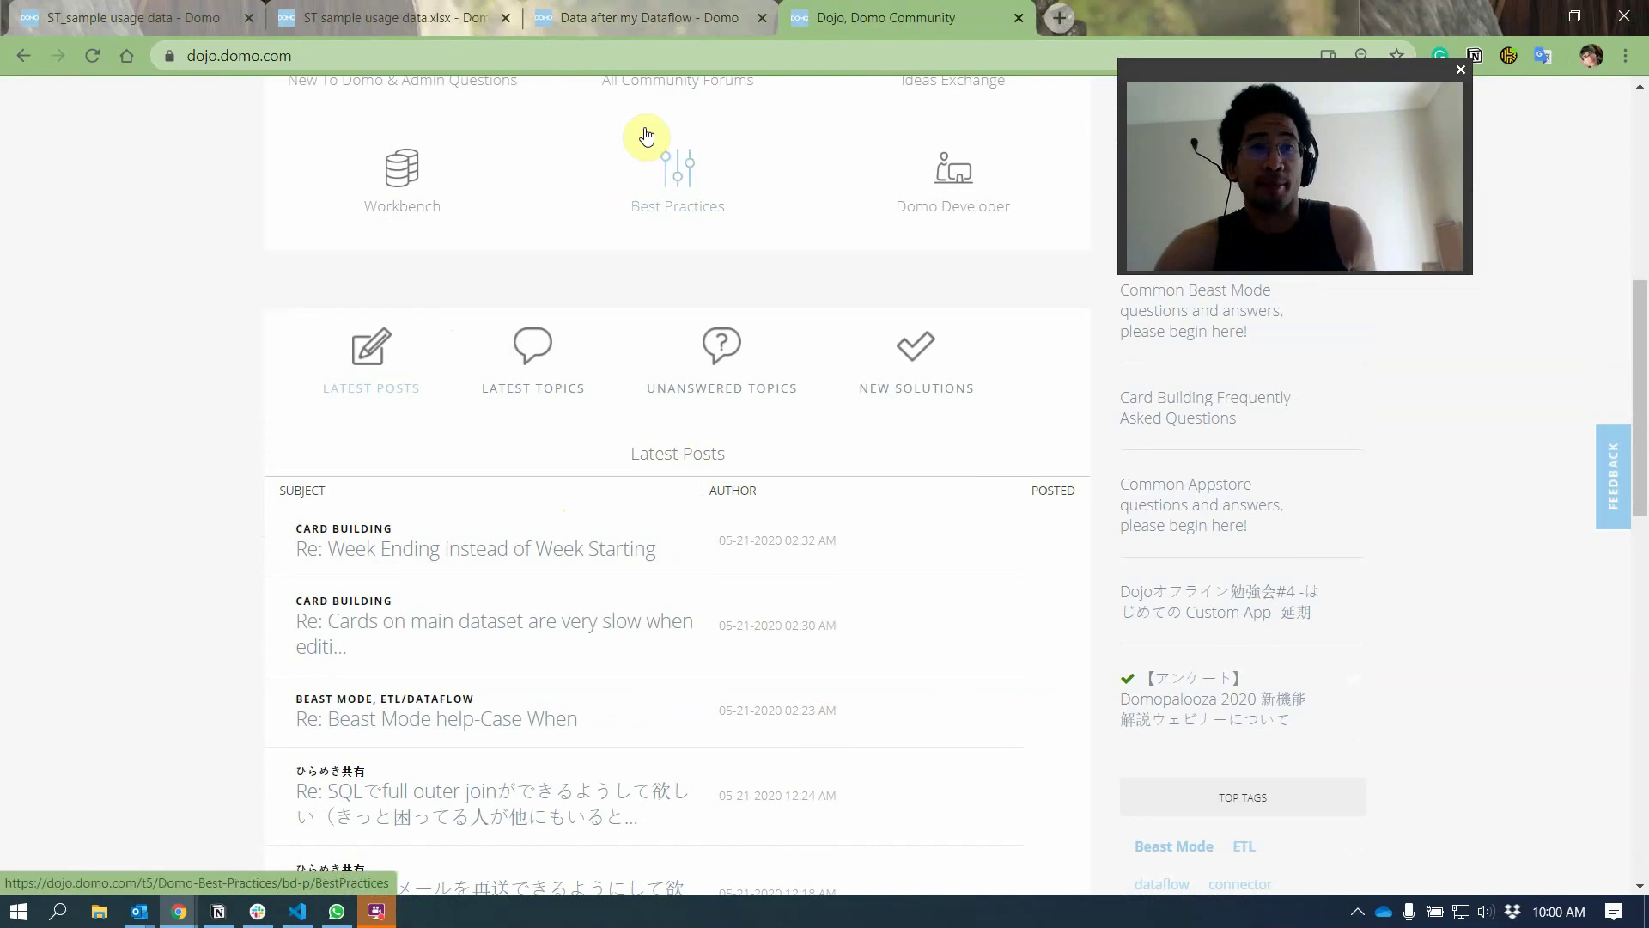
# - Review the AcmeCorp Prod Distribution table, and include Based Adjustment in the Activity Type filter of the ST_sample usage data card
pyautogui.click(661, 16)
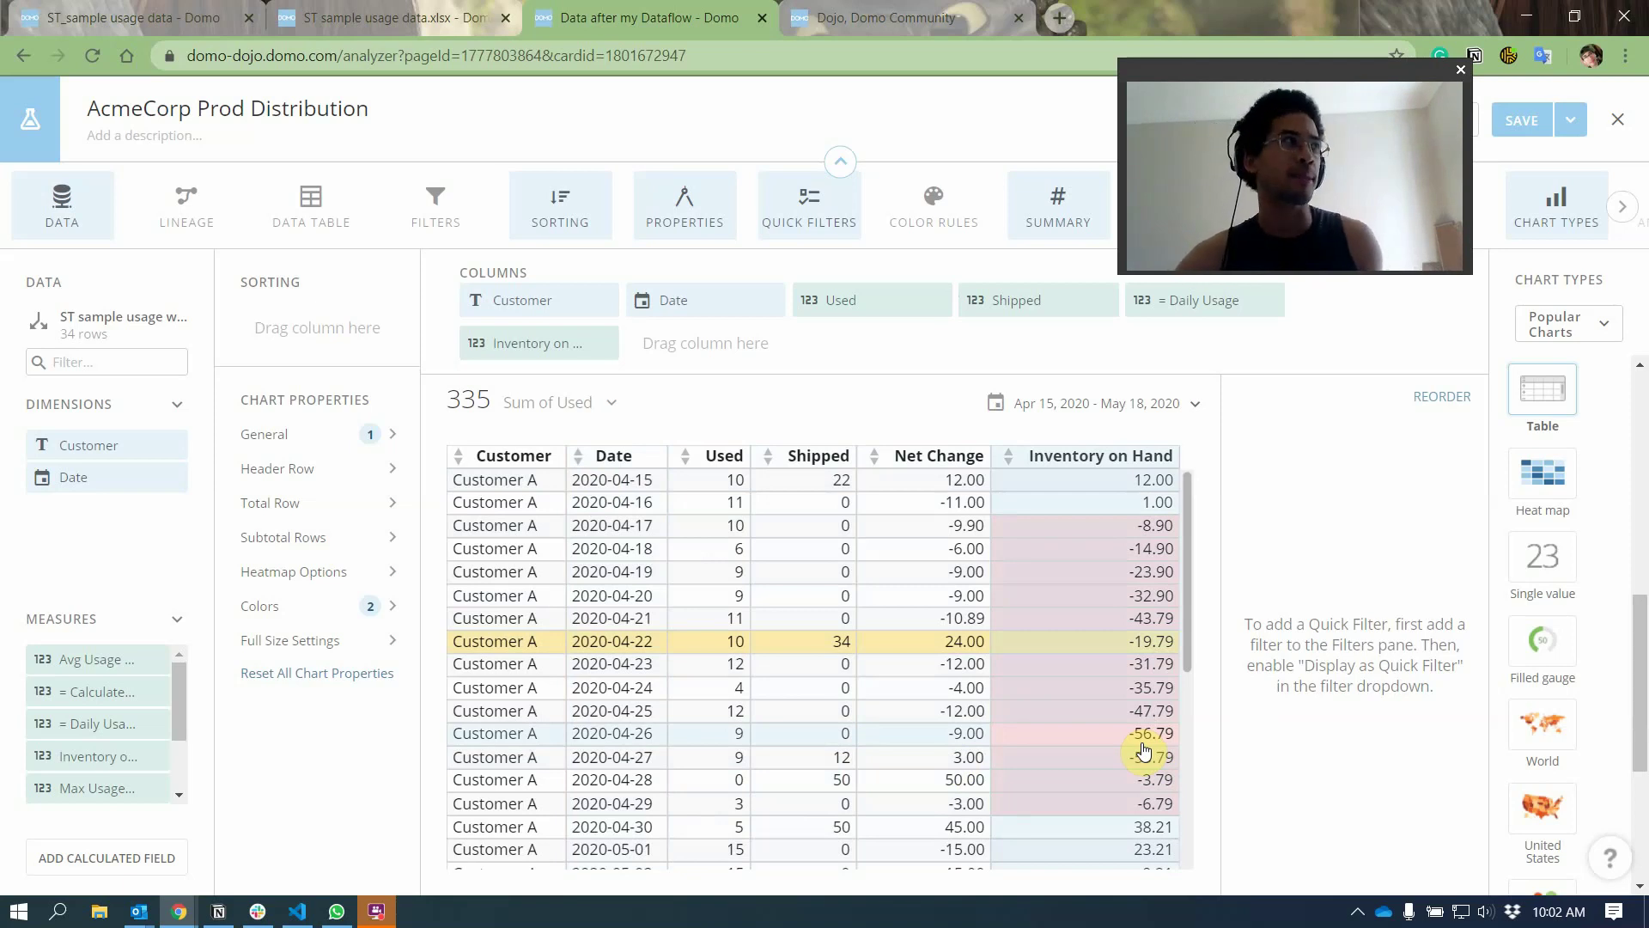
pyautogui.click(212, 31)
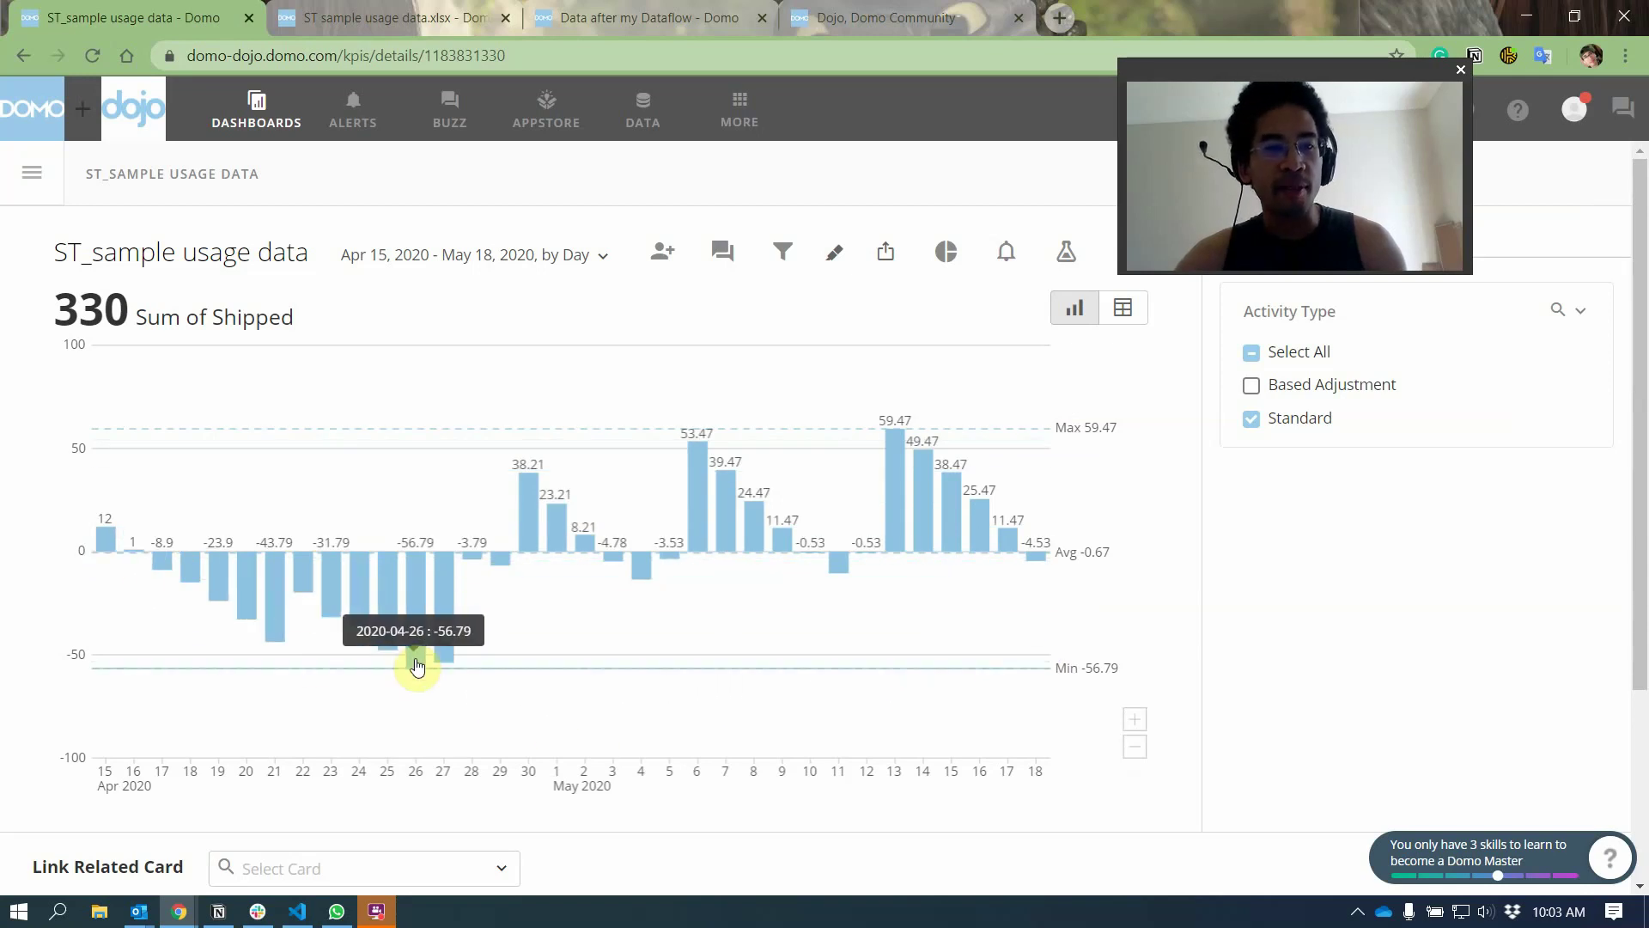
pyautogui.click(1347, 385)
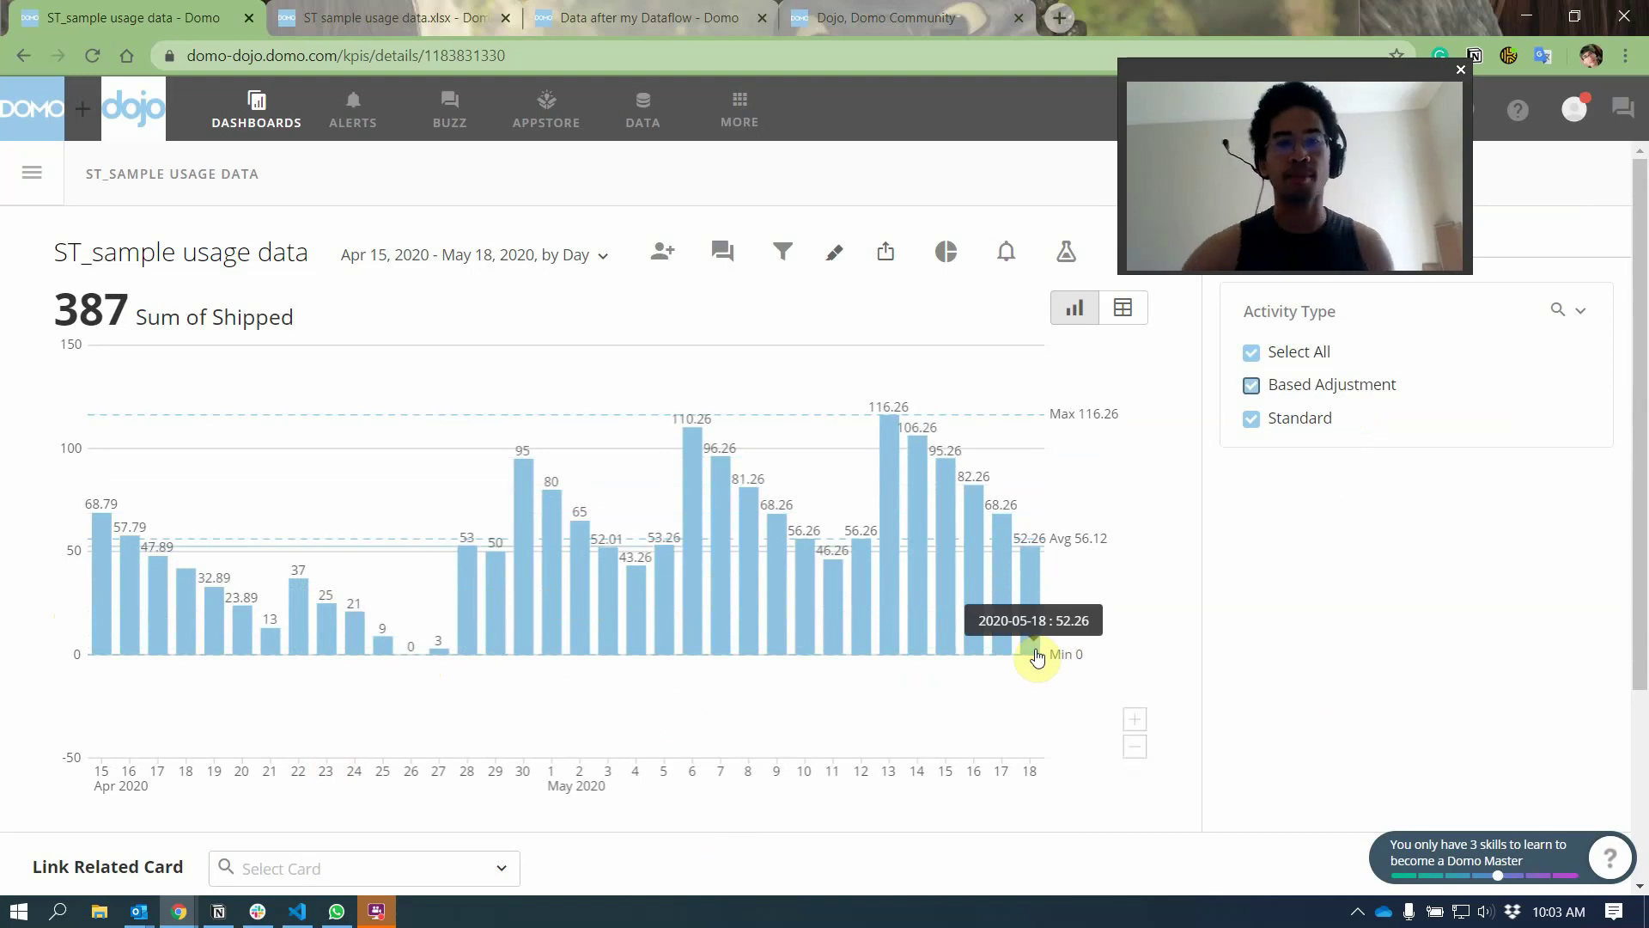
# - From the sample usage dataset, go to the DataFlows list and open the ST_usage_nonzero adj dataflow for editing
pyautogui.click(456, 21)
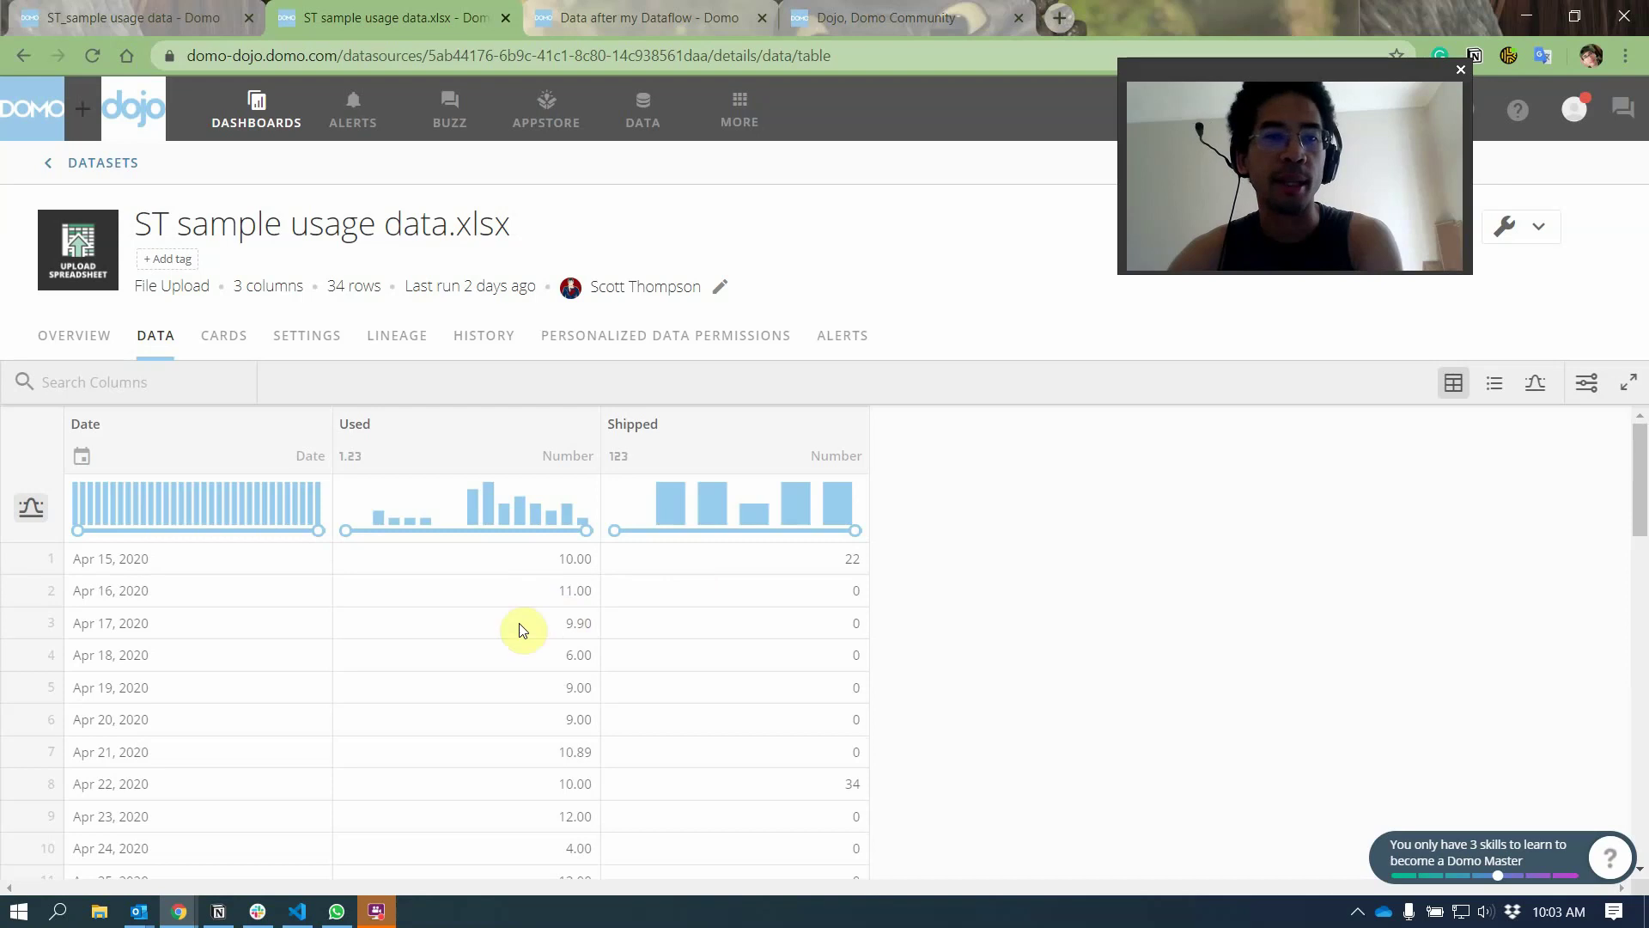
pyautogui.click(628, 123)
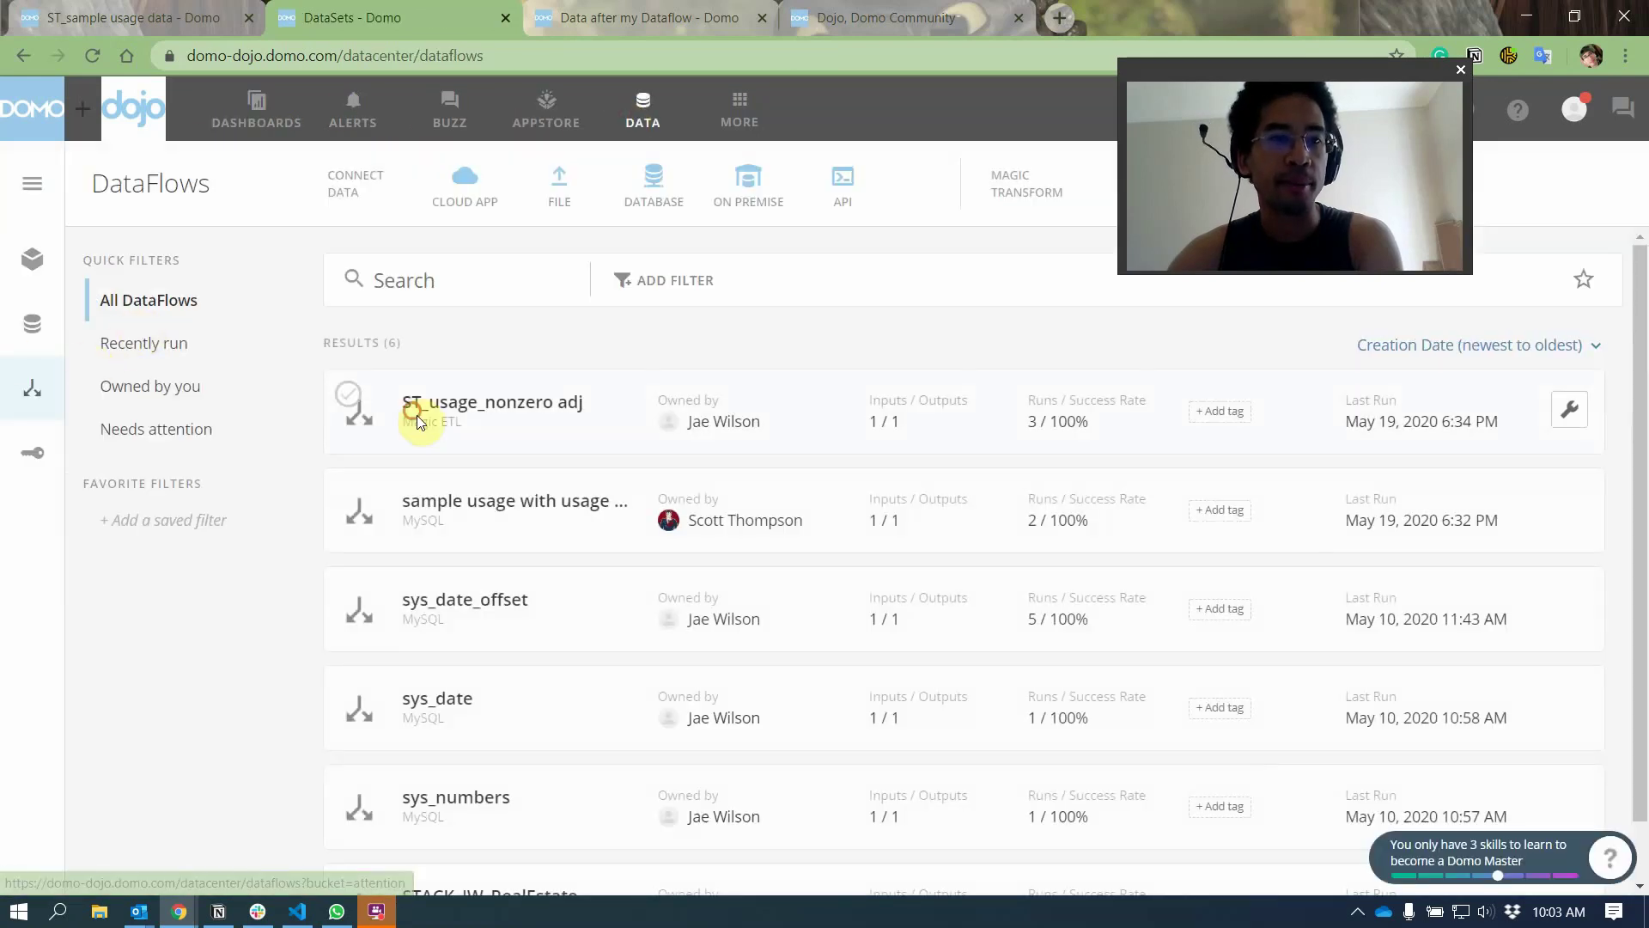
pyautogui.click(416, 415)
pyautogui.click(1542, 235)
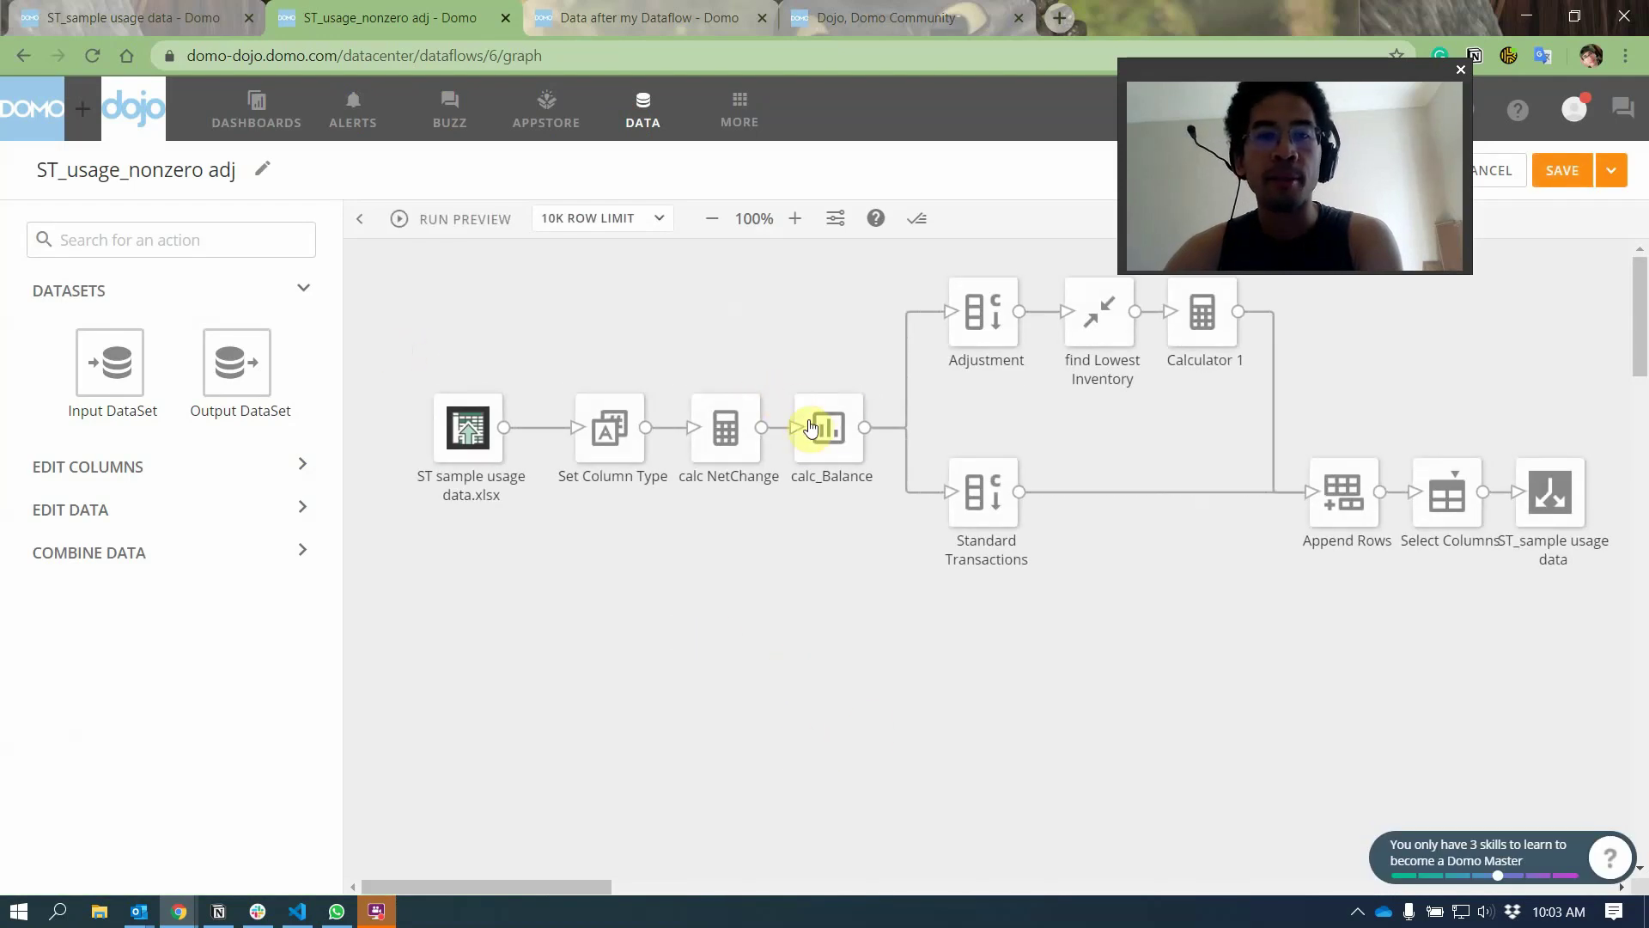
# - Inspect the settings of the calc NetChange calculator and the calc_Balance Rank & Window action
pyautogui.click(723, 434)
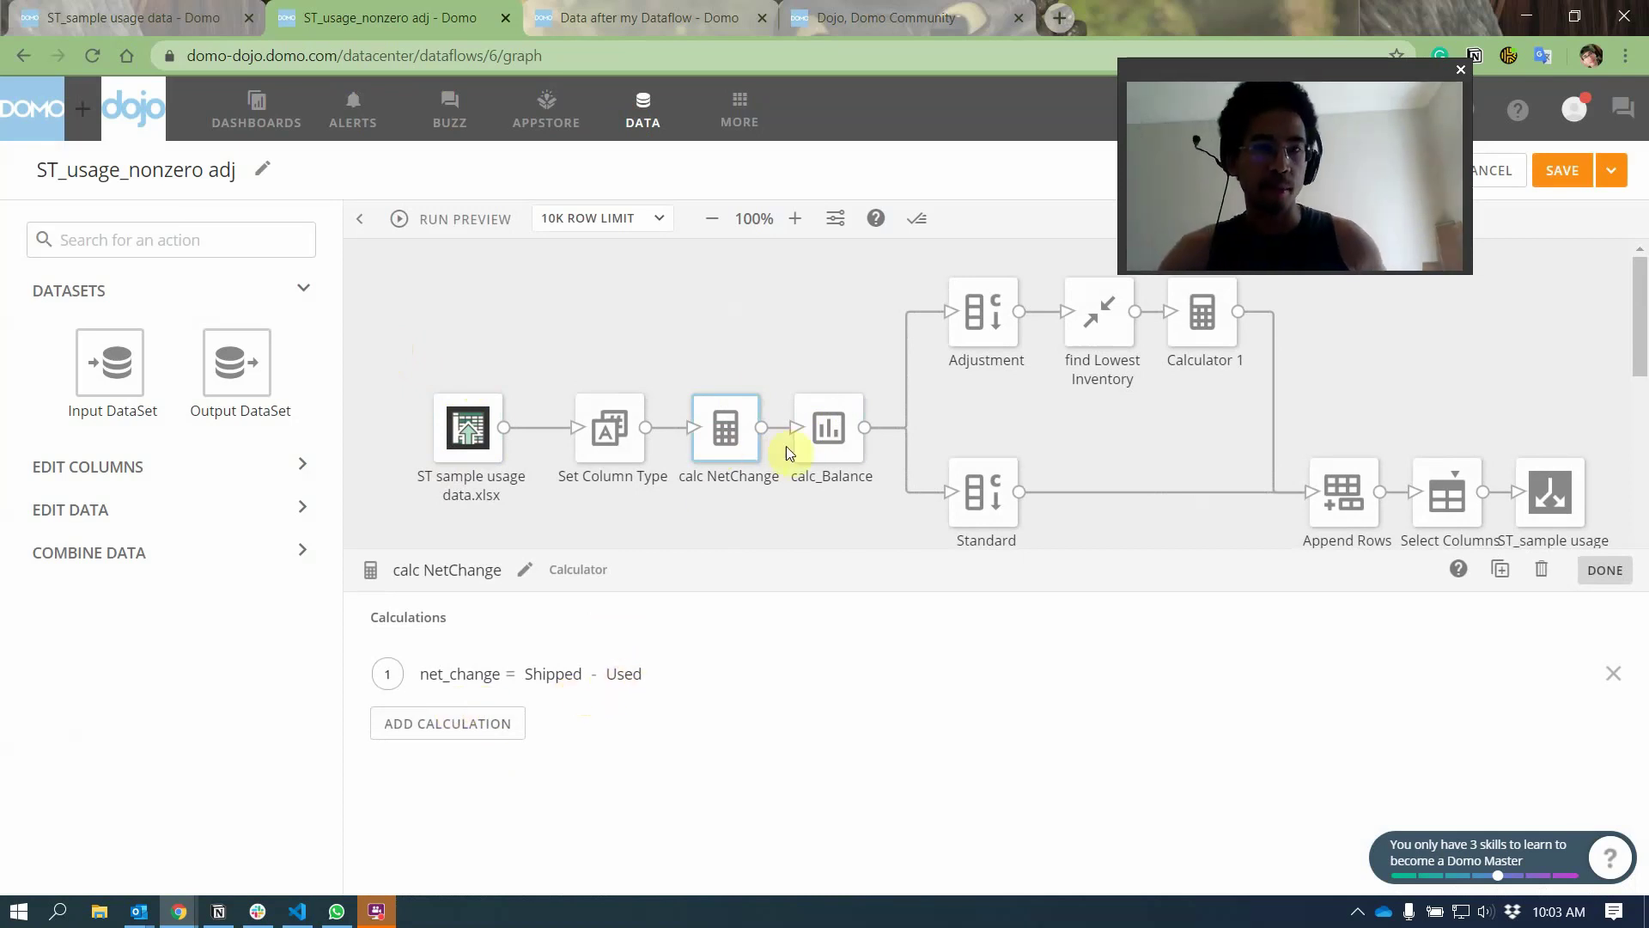
pyautogui.click(826, 434)
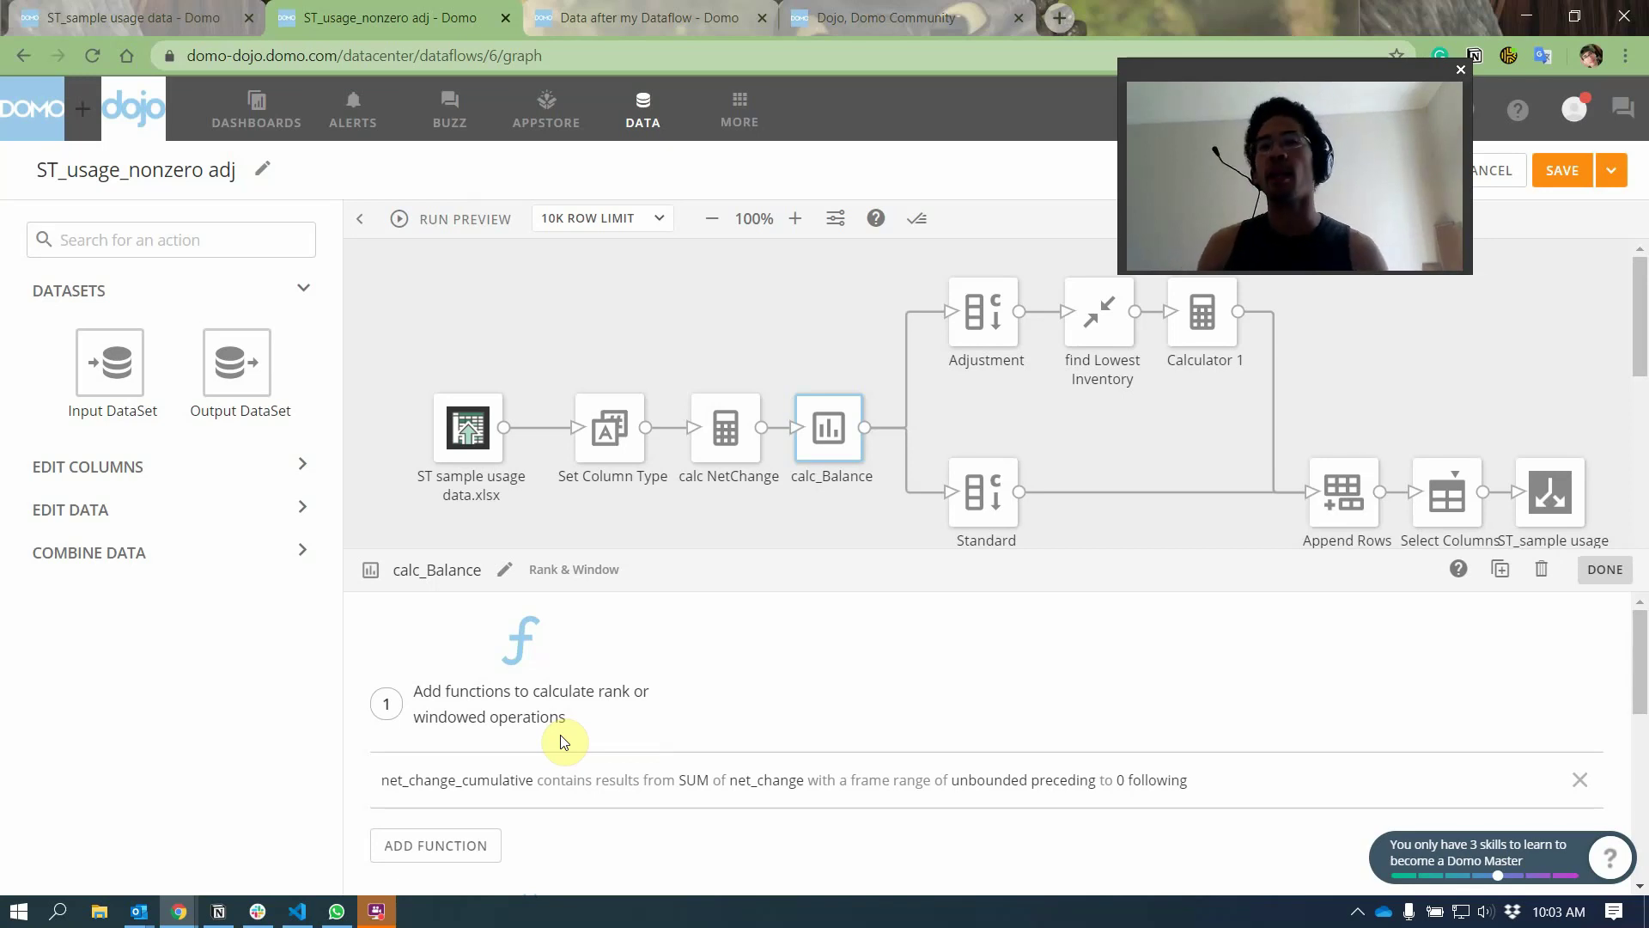
# - Search Google for "cumuluative sum sql" in a new browser tab placed beside the dataflow
pyautogui.click(1058, 17)
pyautogui.moveTo(1066, 24); pyautogui.dragTo(607, 21)
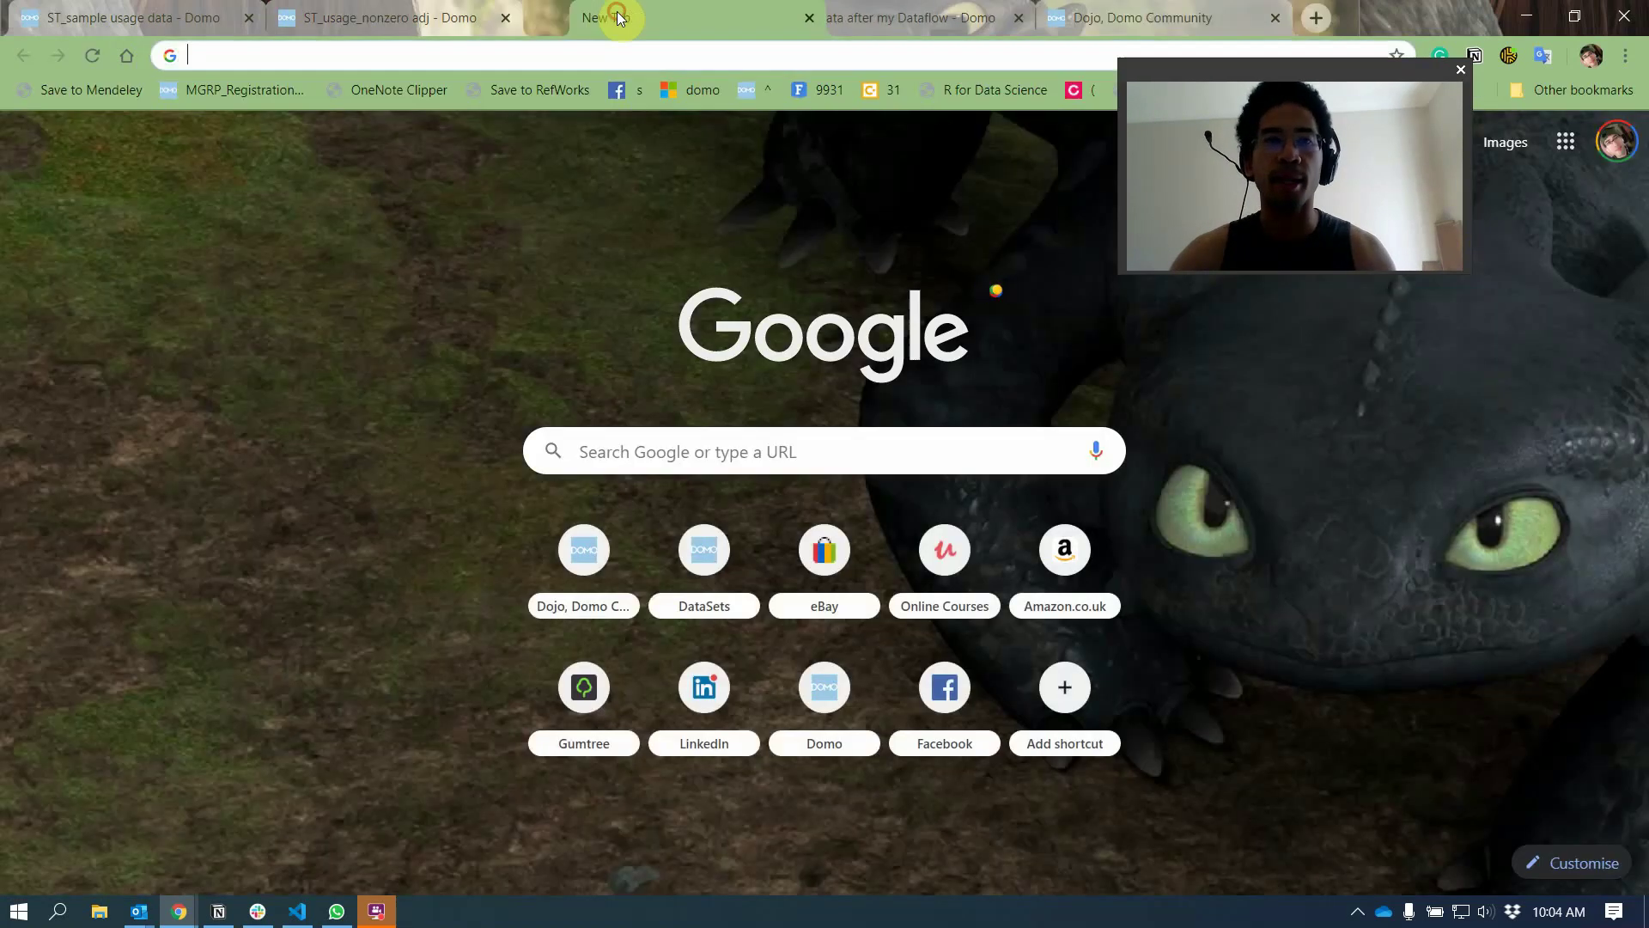
pyautogui.click(602, 54)
pyautogui.write('cumu')
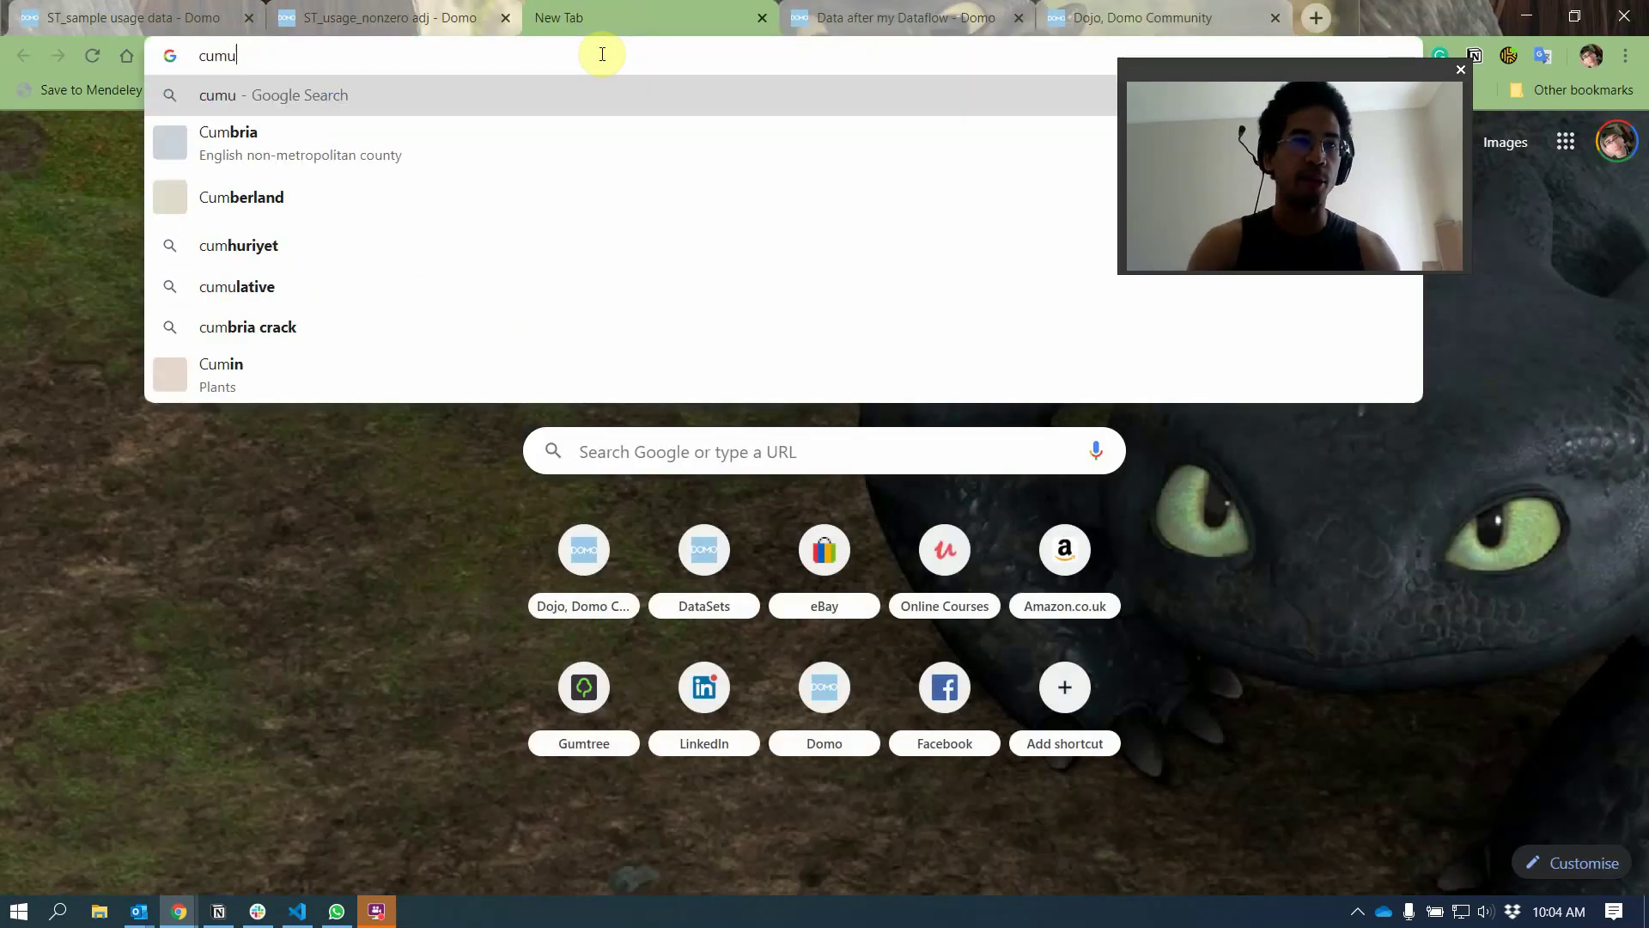
pyautogui.write('luative sum sql')
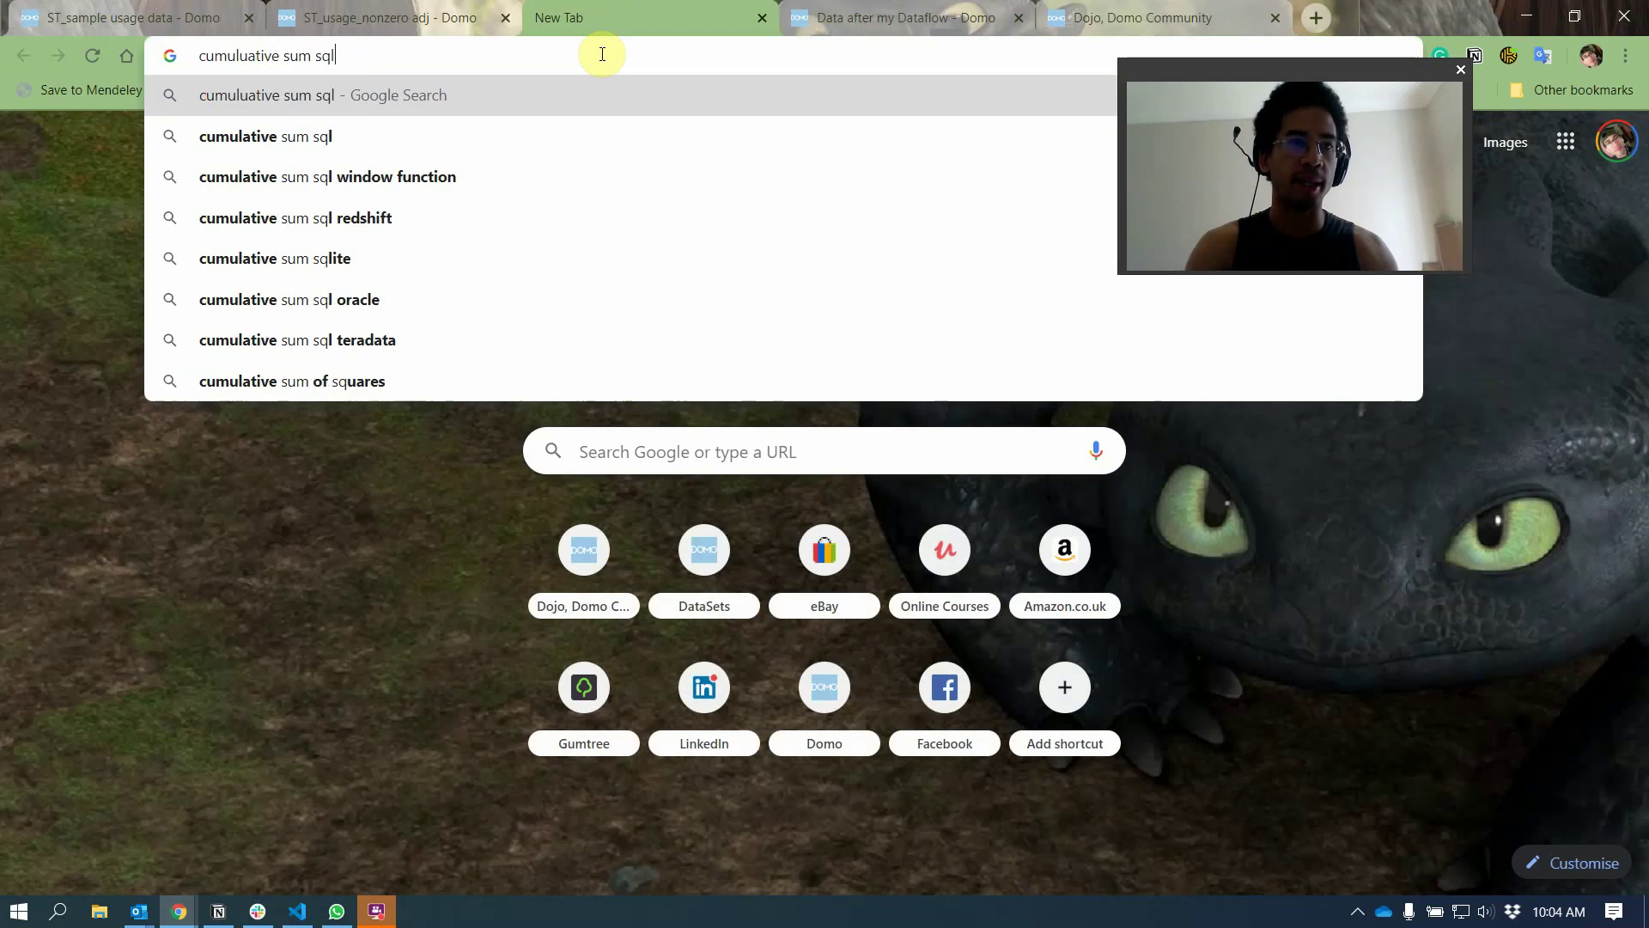
pyautogui.press('Return')
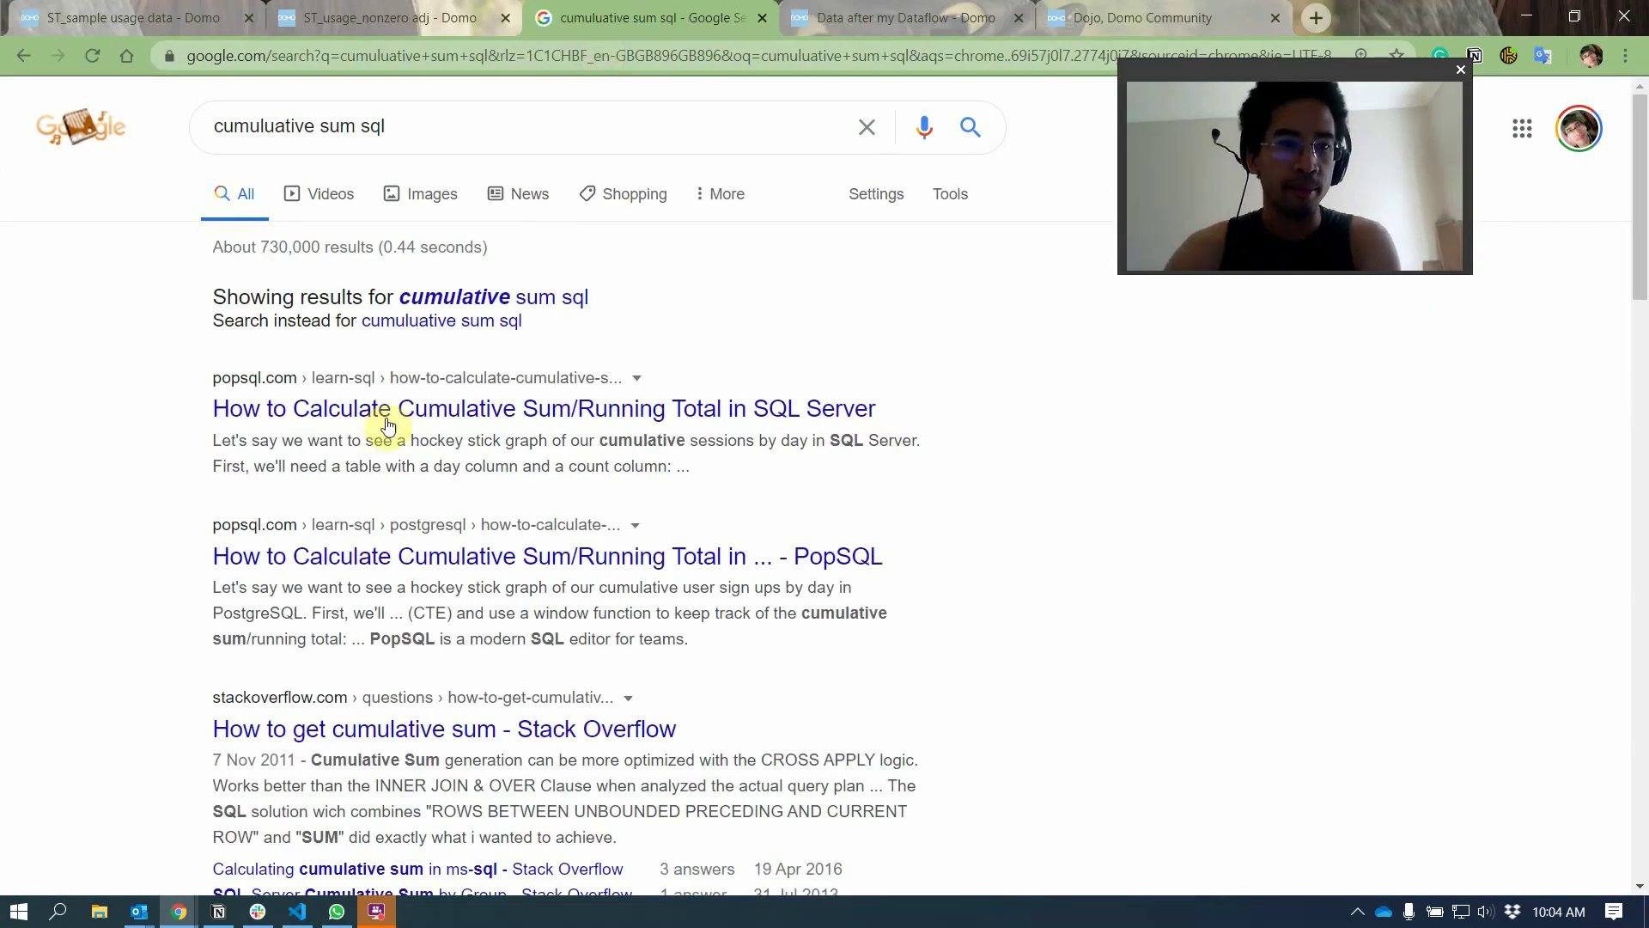
# - Open the PopSQL article on calculating a cumulative sum in SQL Server and find its window function query
pyautogui.click(389, 424)
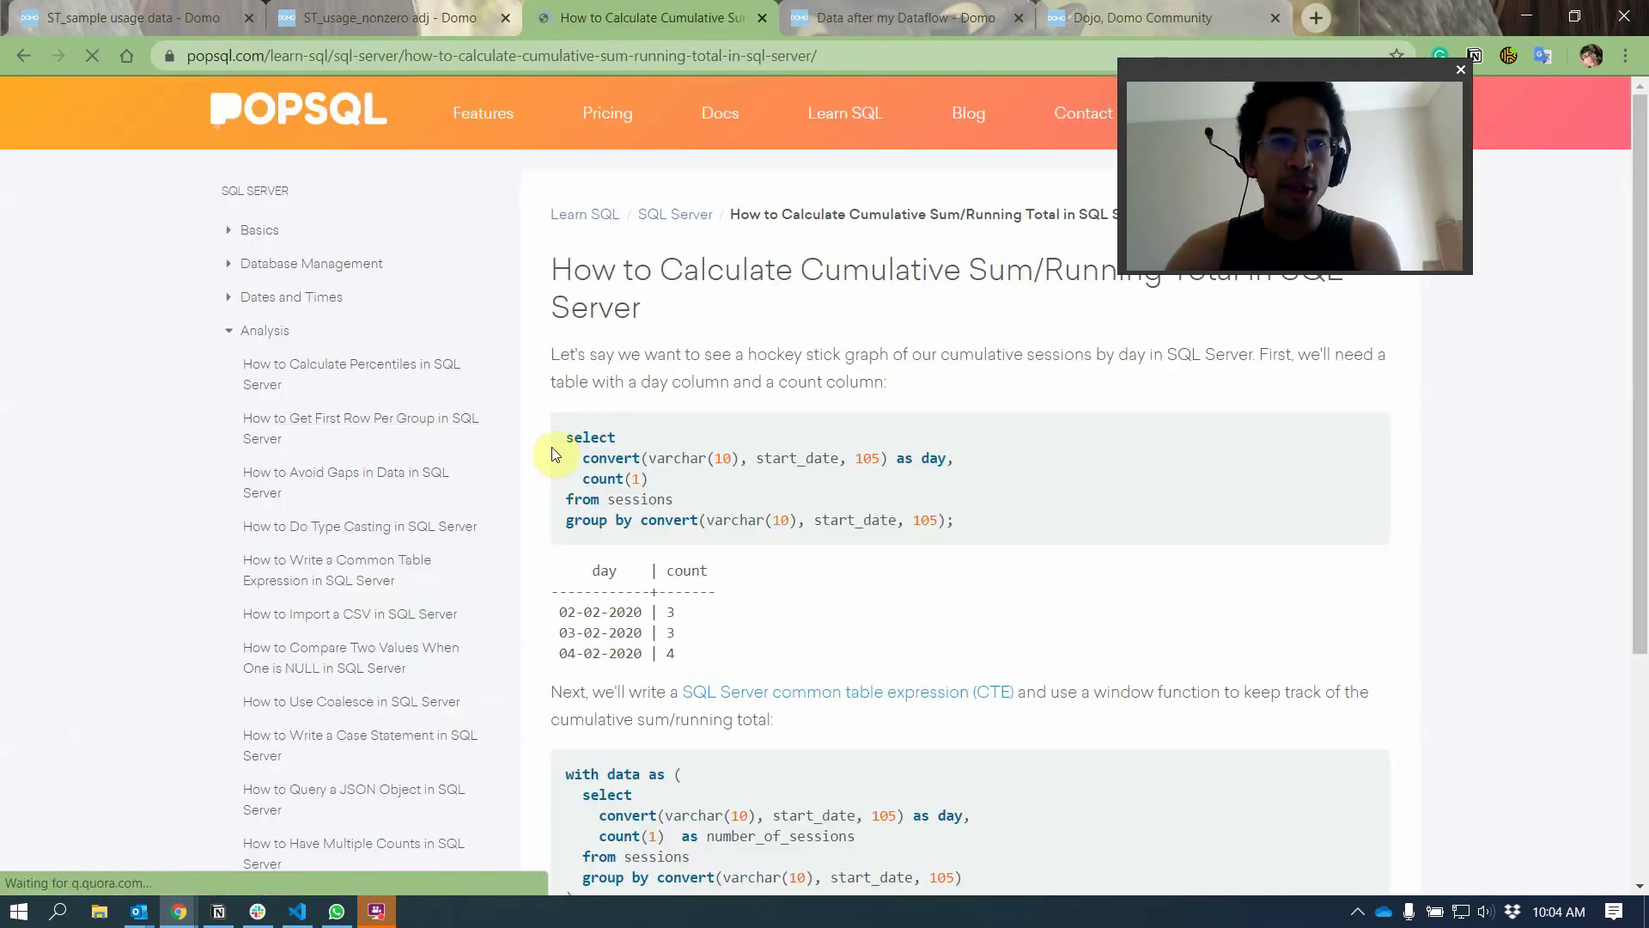
pyautogui.scroll(-1, 662, 411)
pyautogui.scroll(-3, 666, 416)
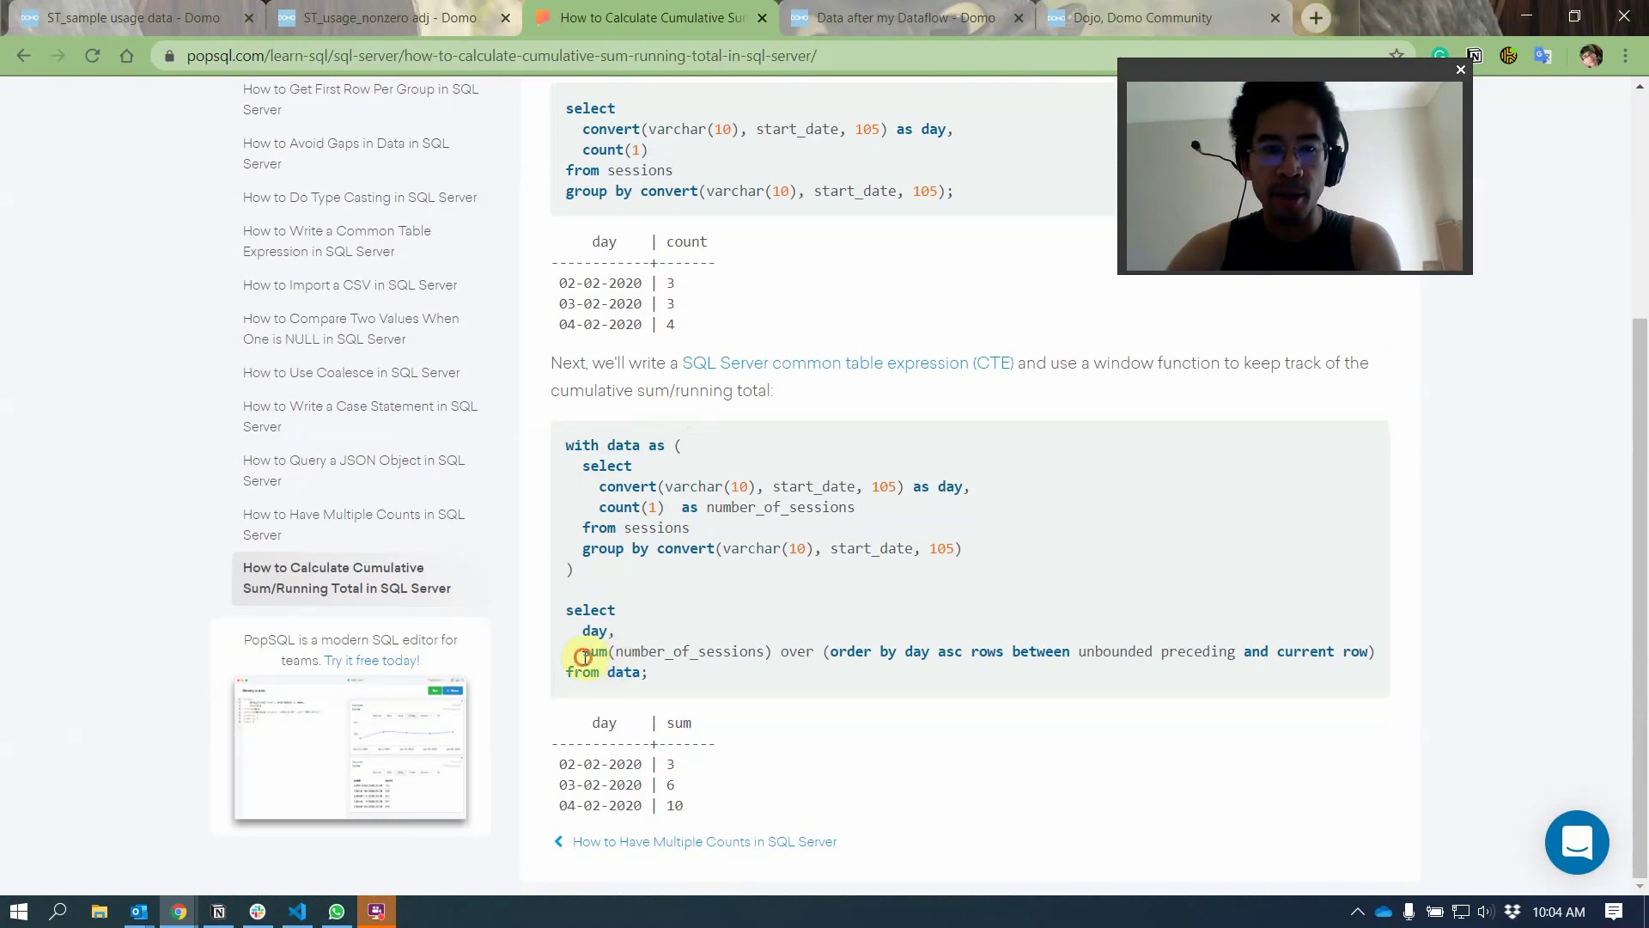
# - Examine the sum-over expression in the query, highlighting the summed column, the ordering clause and the row frame range
pyautogui.moveTo(583, 655); pyautogui.dragTo(1183, 678)
pyautogui.moveTo(1413, 667); pyautogui.dragTo(1393, 651)
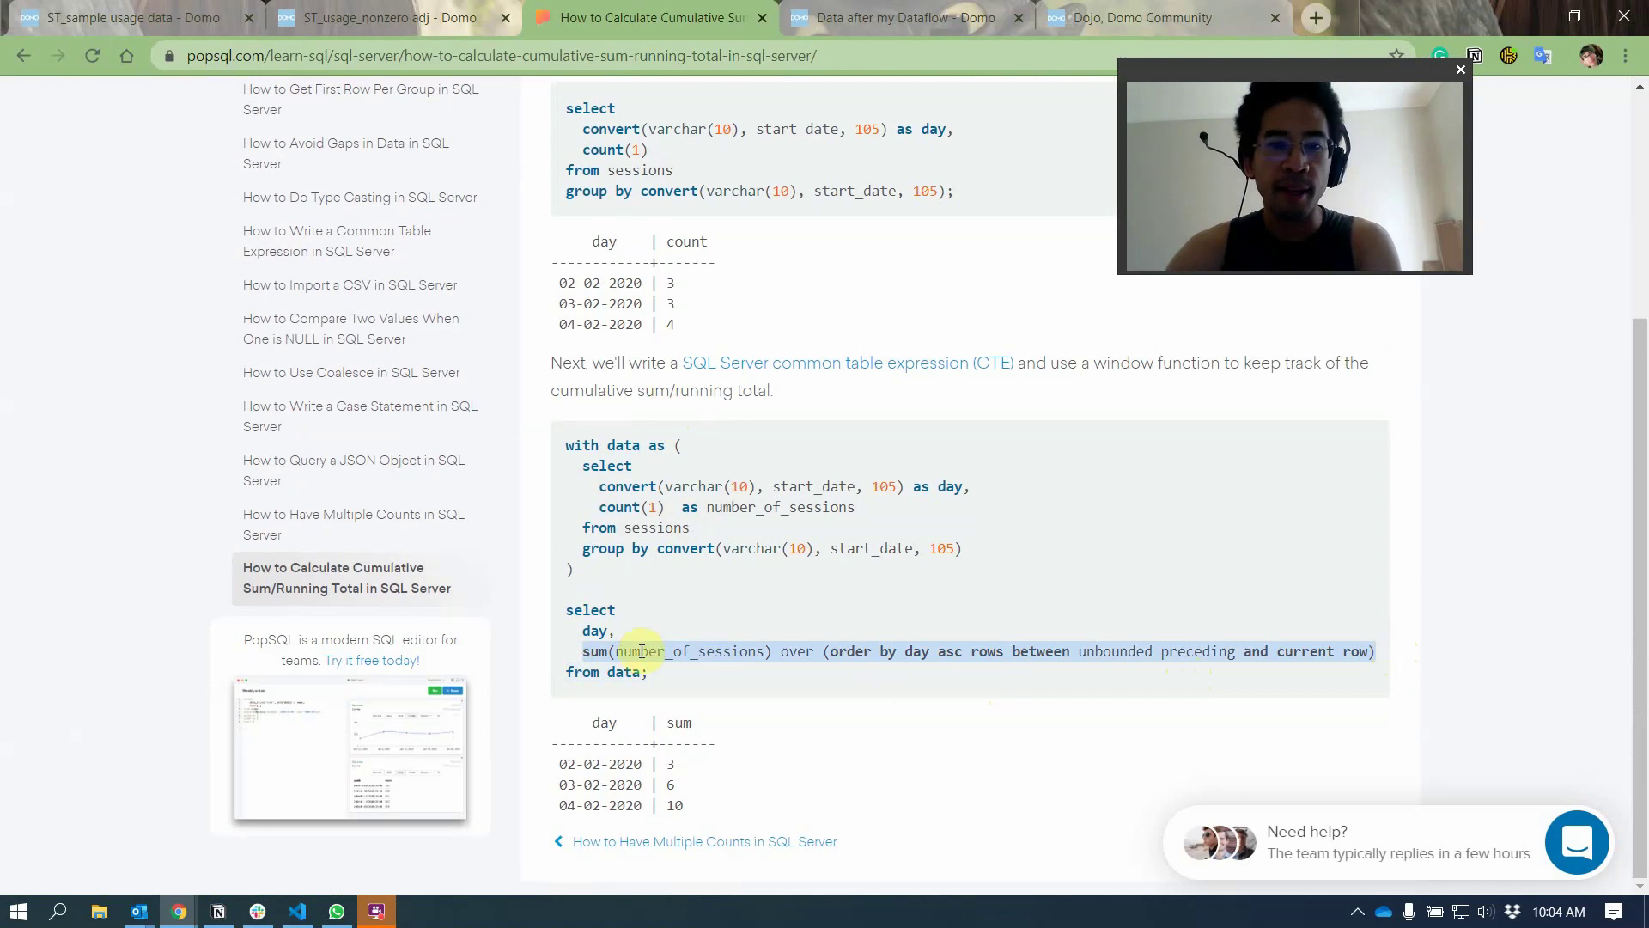
pyautogui.moveTo(633, 658); pyautogui.dragTo(777, 658)
pyautogui.click(795, 644)
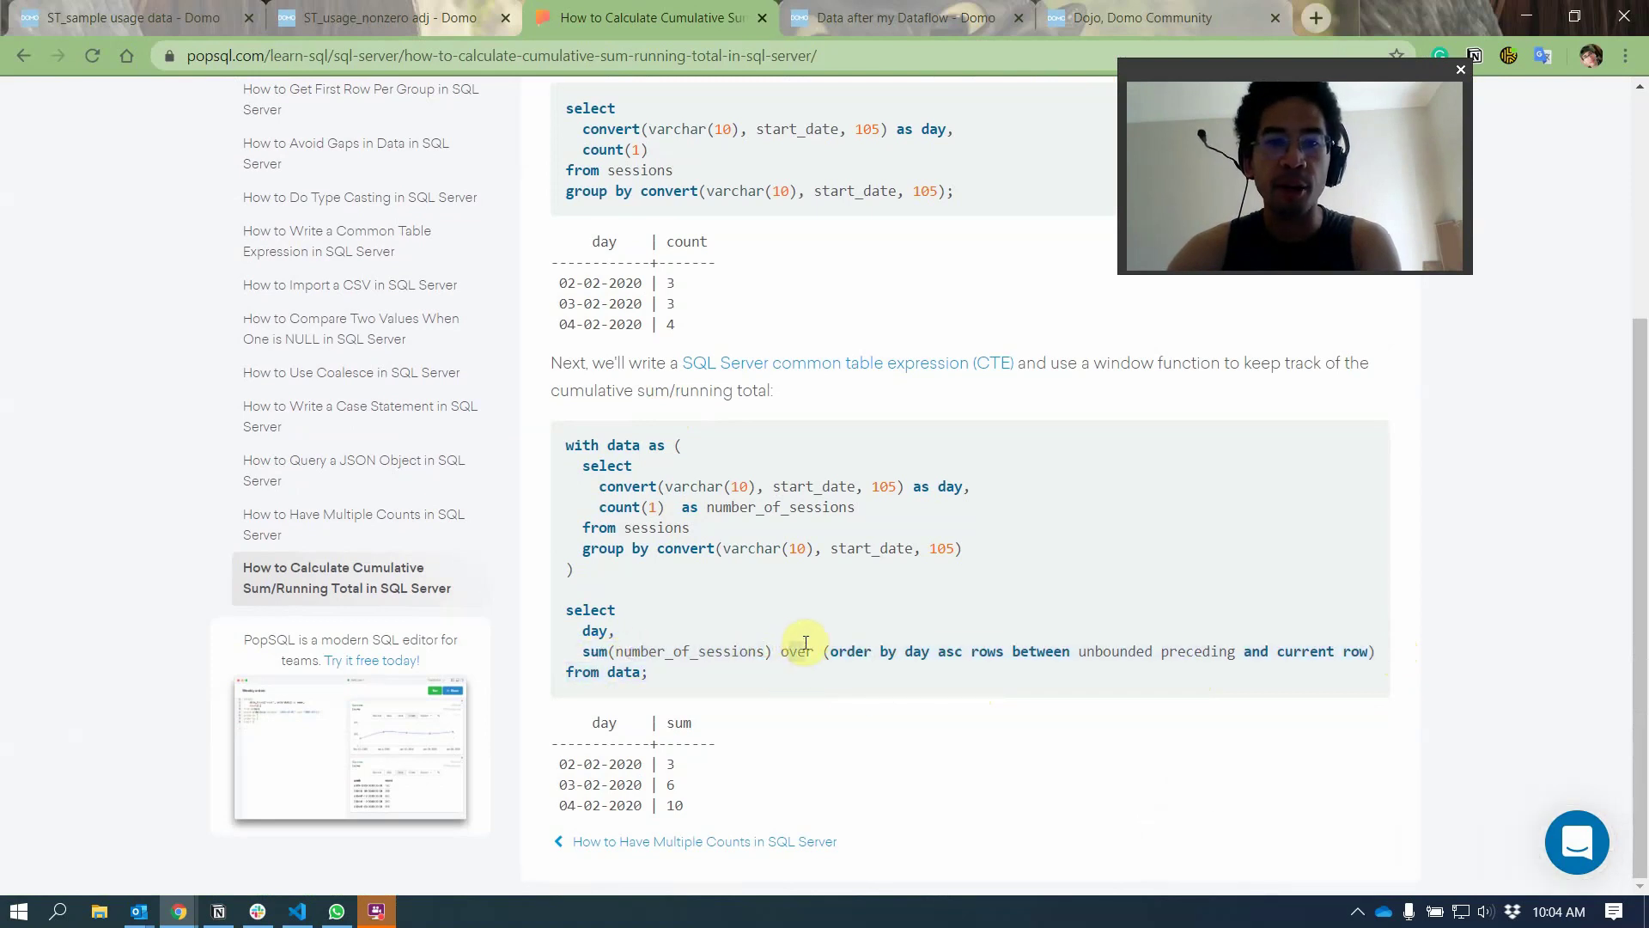
pyautogui.click(828, 652)
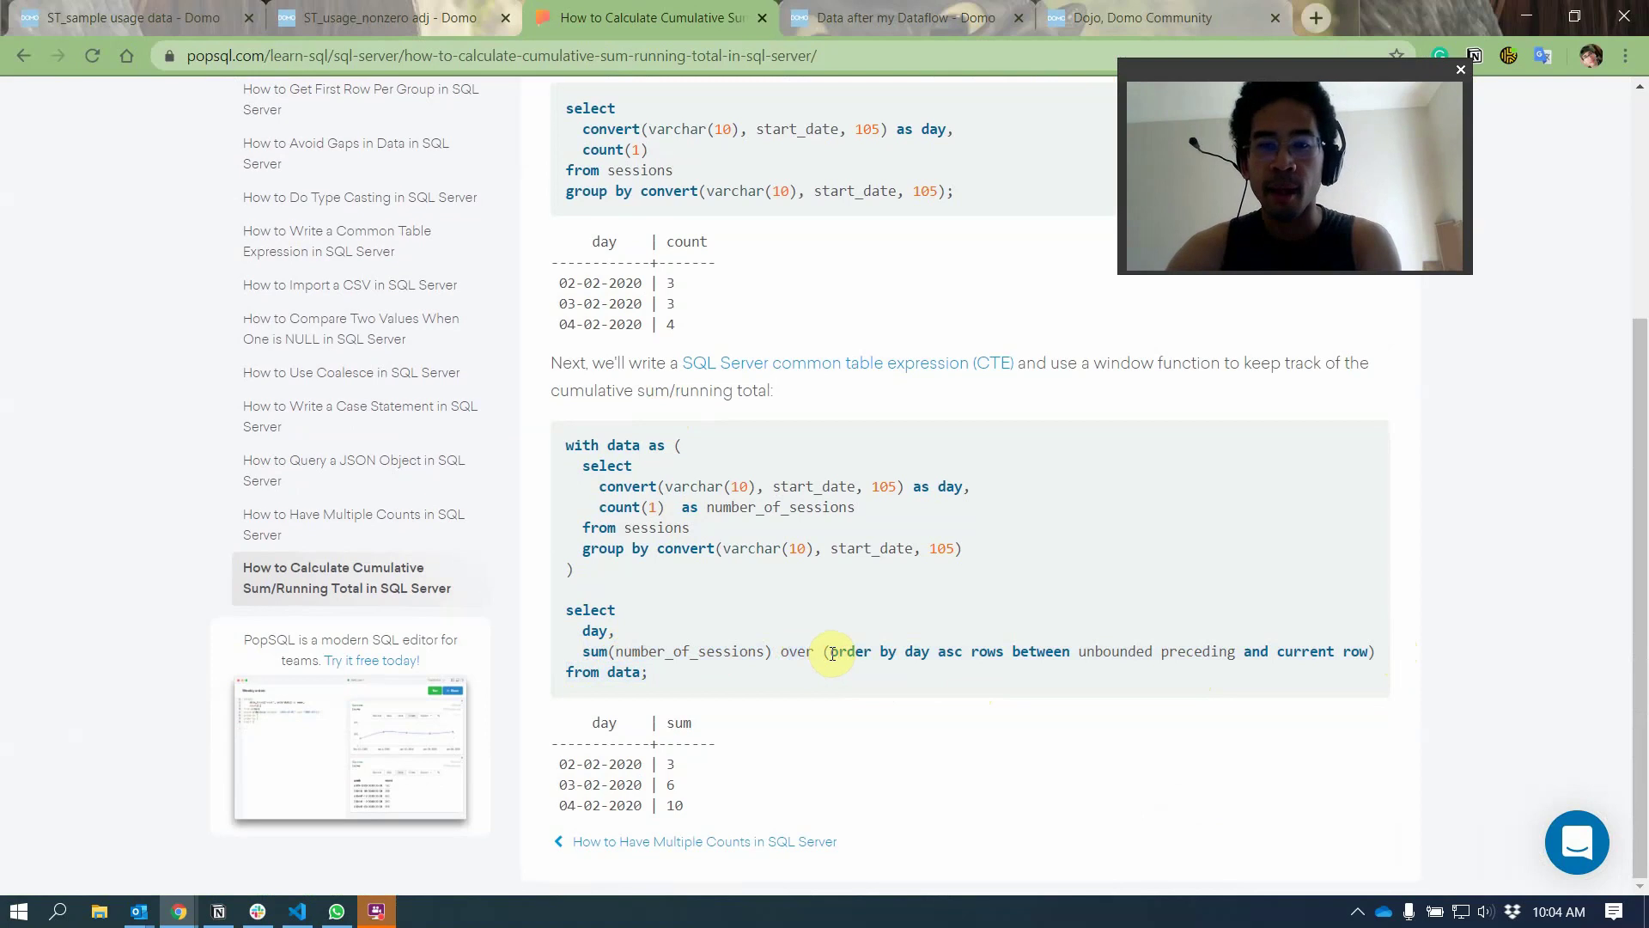
pyautogui.moveTo(832, 654); pyautogui.dragTo(1054, 657)
pyautogui.click(1080, 649)
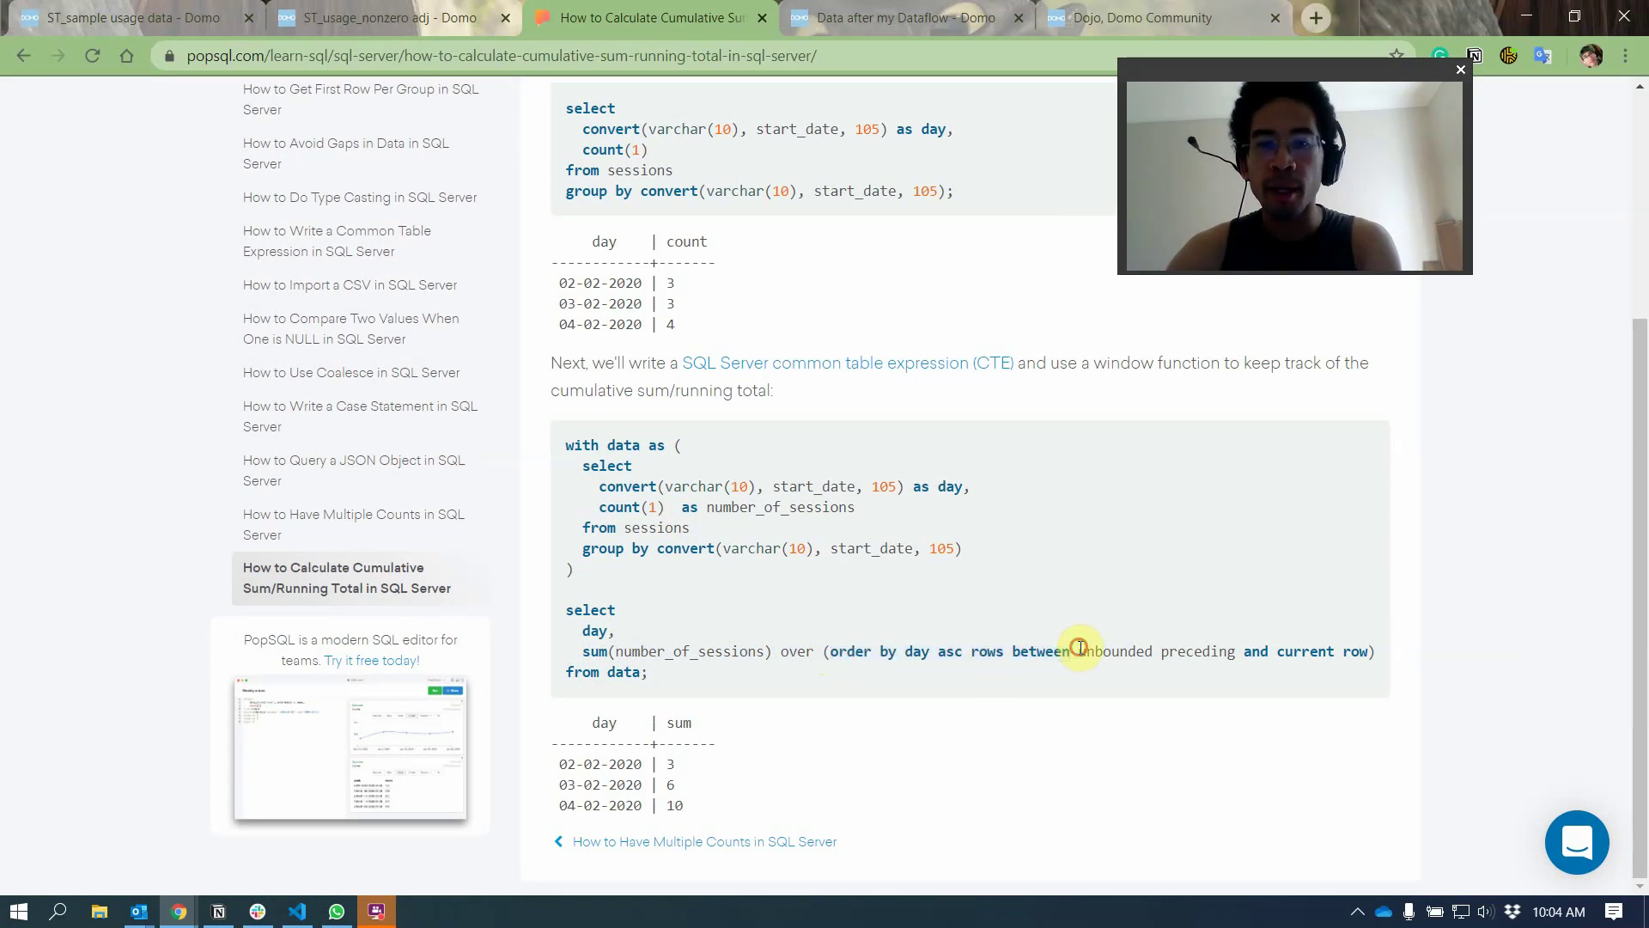
pyautogui.moveTo(1093, 642); pyautogui.dragTo(1366, 645)
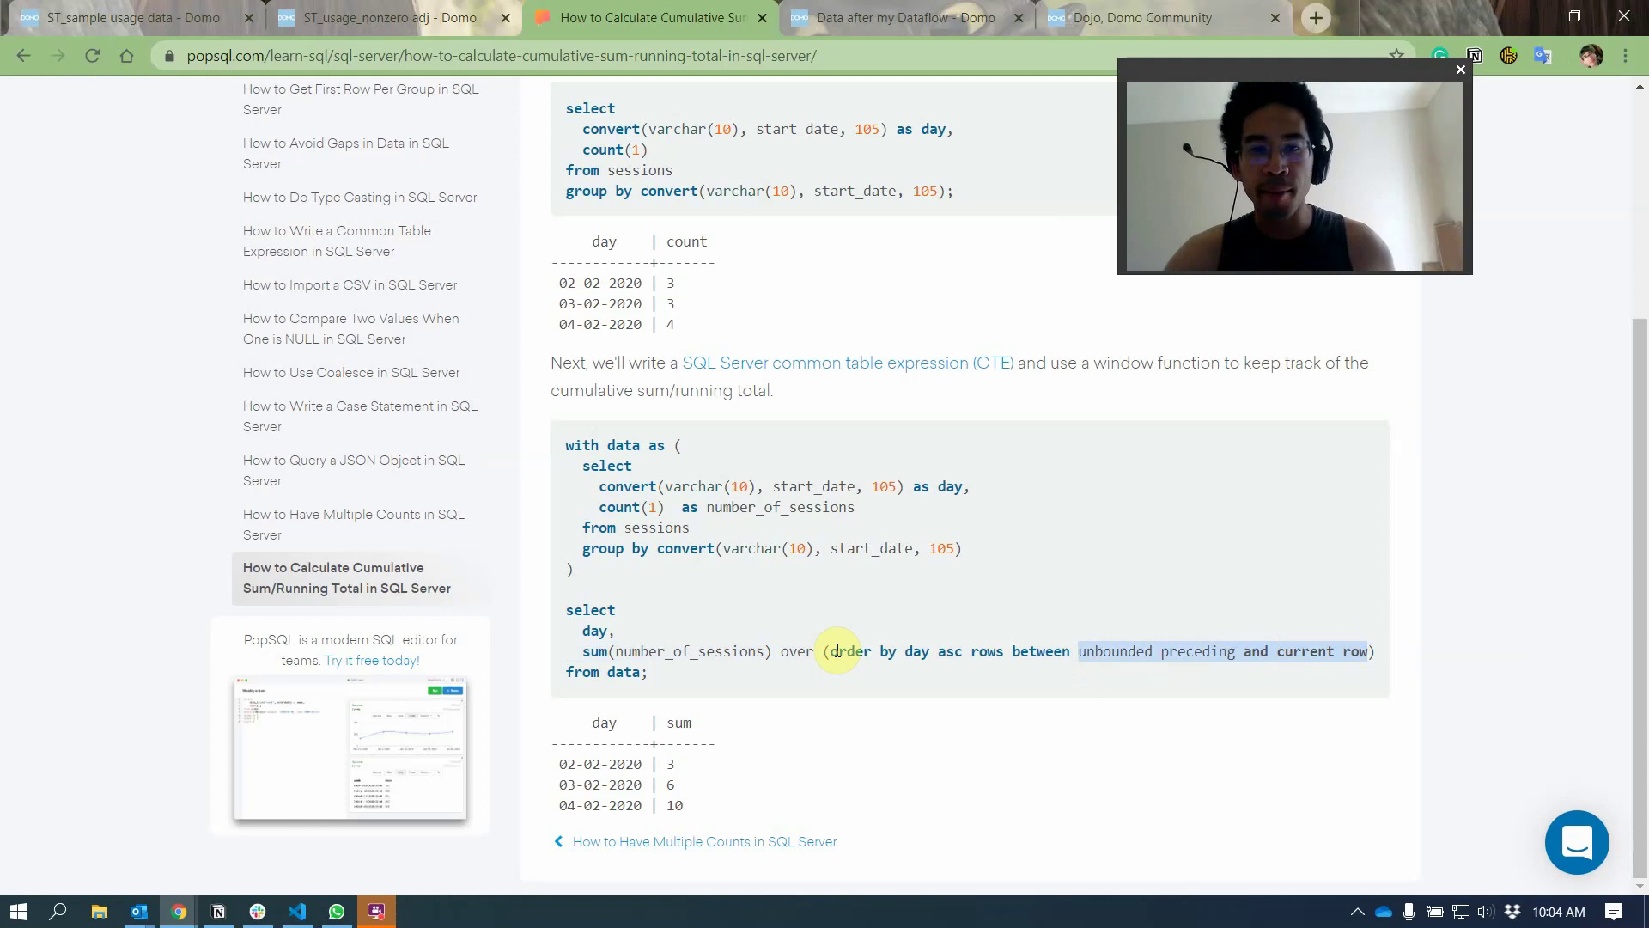
pyautogui.moveTo(830, 650); pyautogui.dragTo(935, 649)
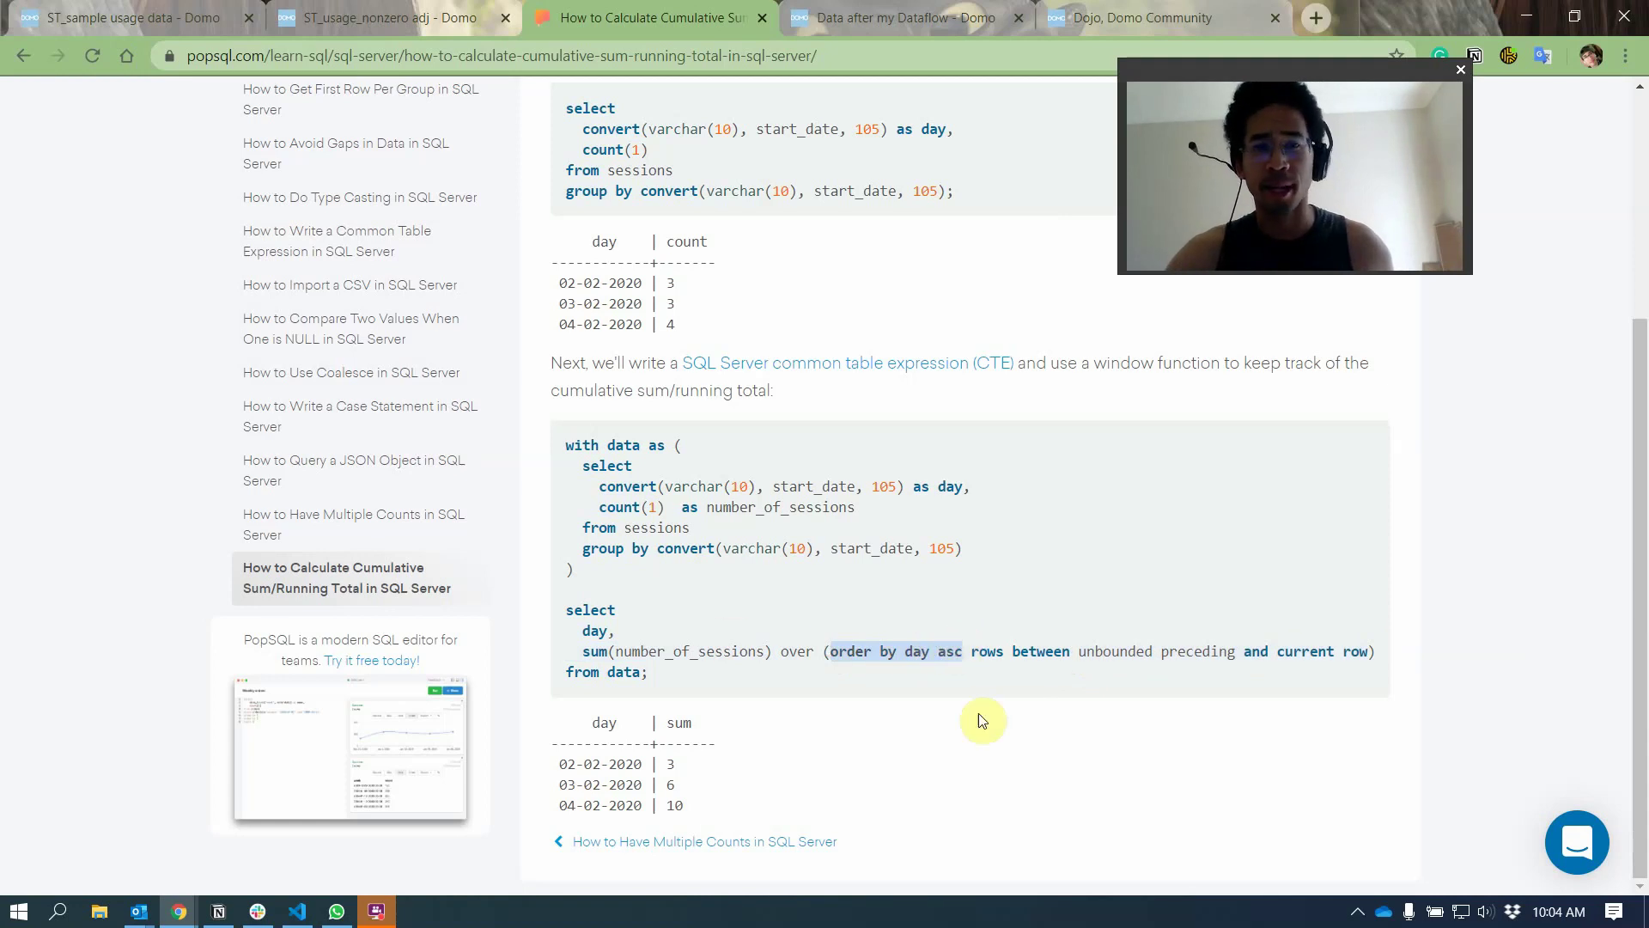
# - Return to the ST_usage_nonzero adj dataflow and search its actions for "rank"
pyautogui.click(378, 23)
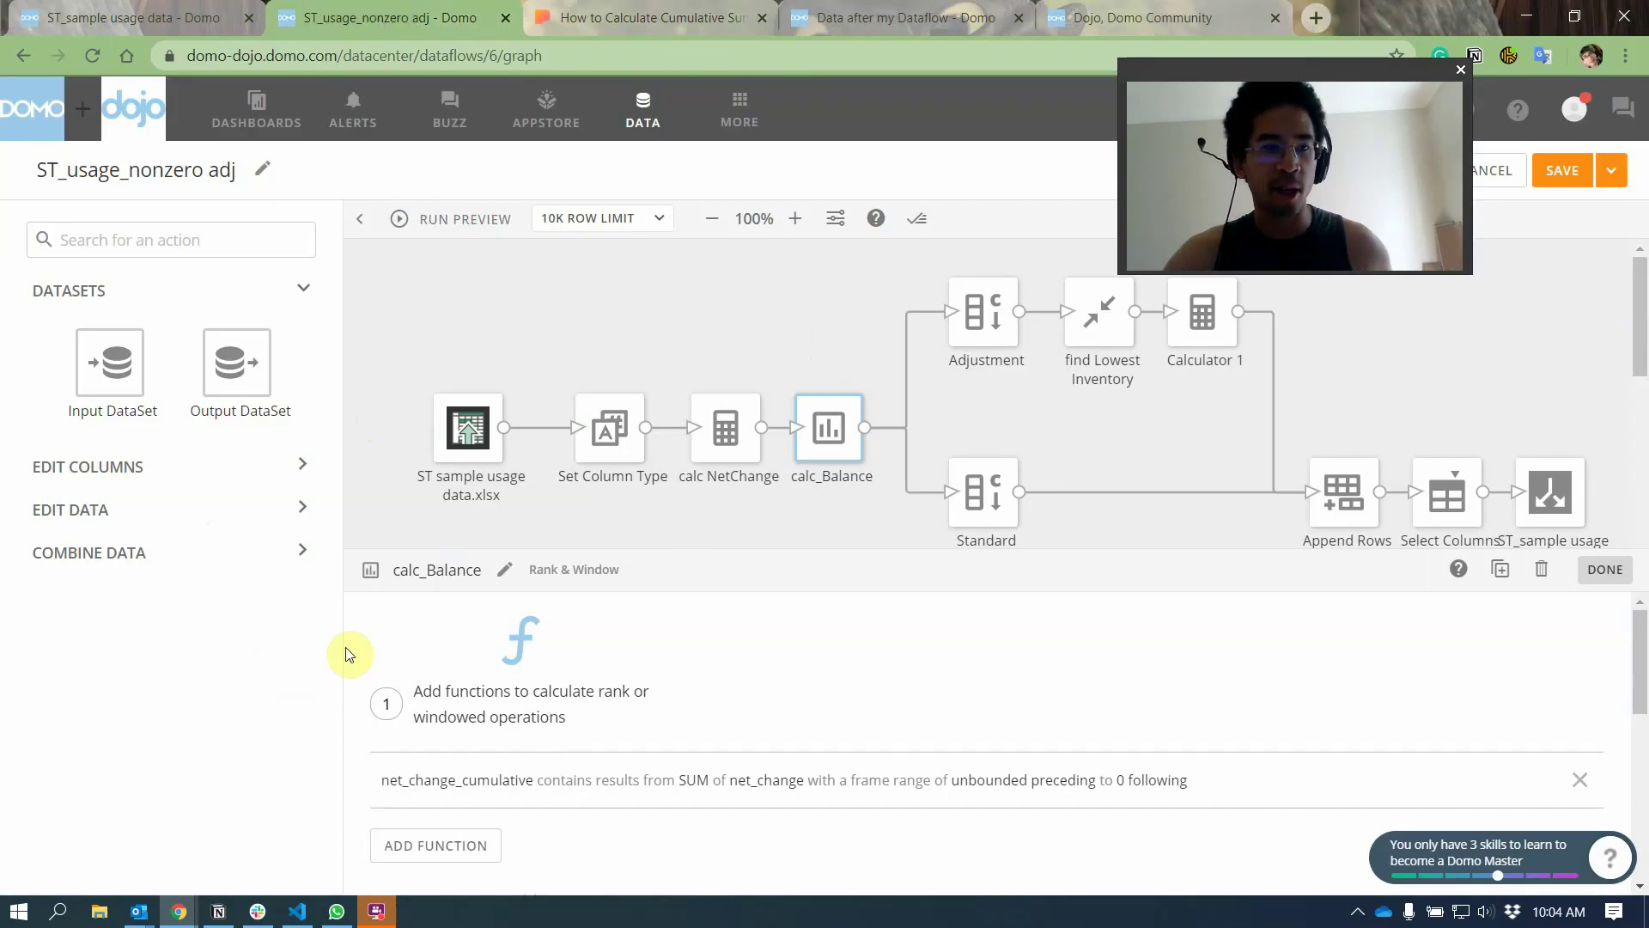
pyautogui.click(75, 251)
pyautogui.write('rank')
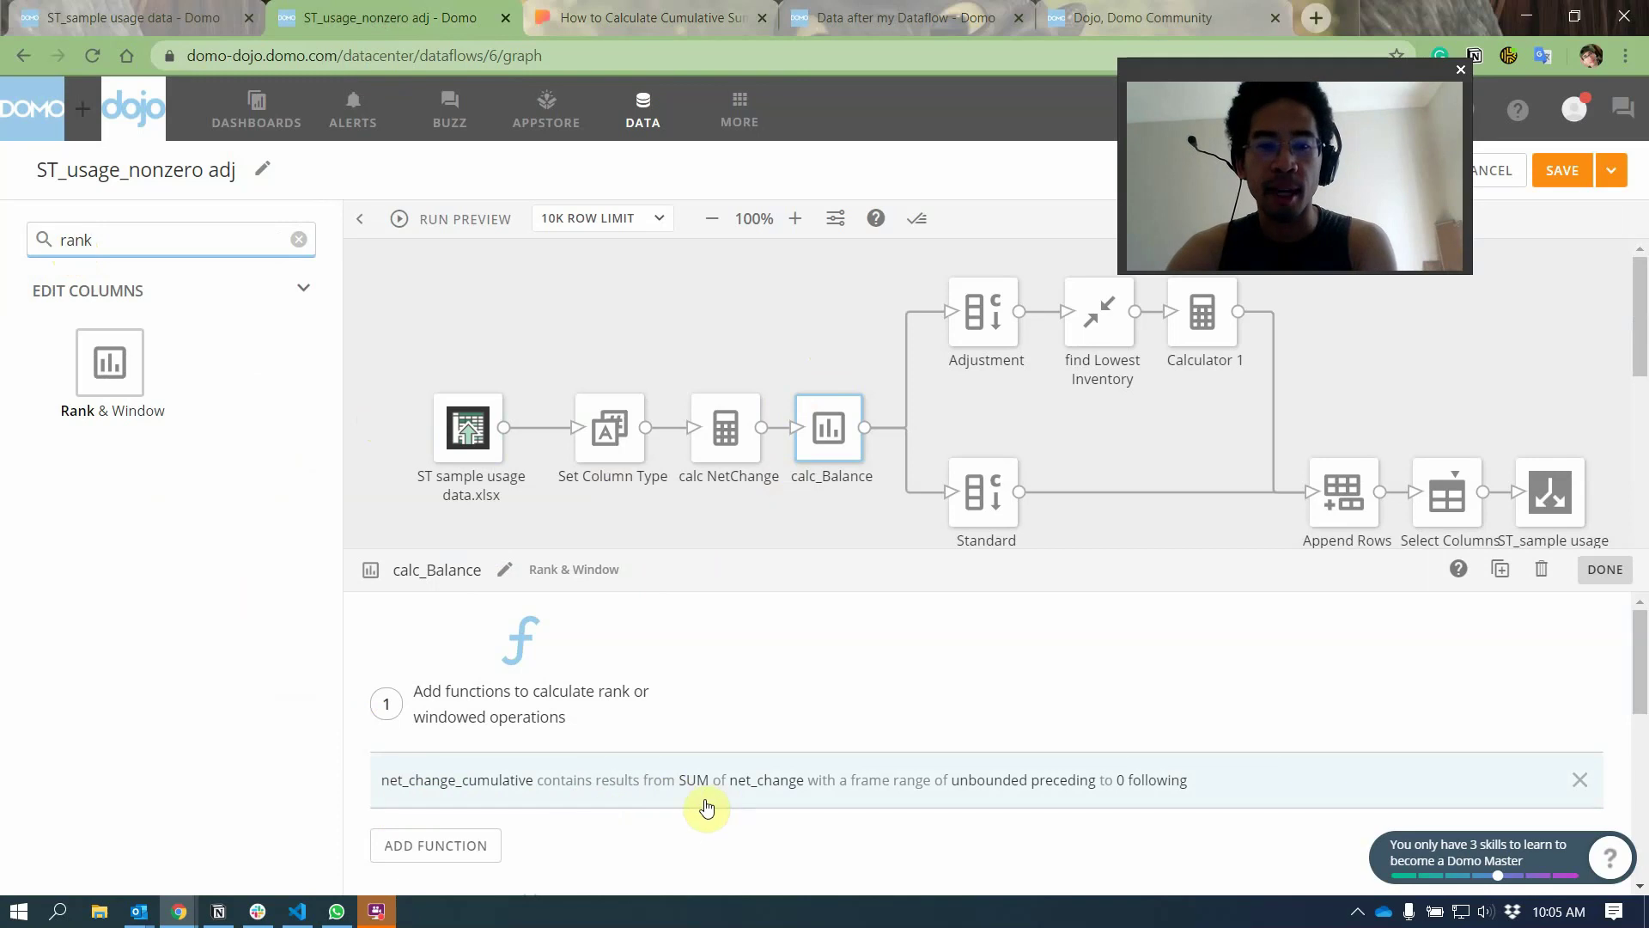
# - Inspect the net_change_cumulative function's definition in calc_Balance using an enlarged settings area, and close it without applying changes
pyautogui.click(767, 801)
pyautogui.scroll(-3, 785, 756)
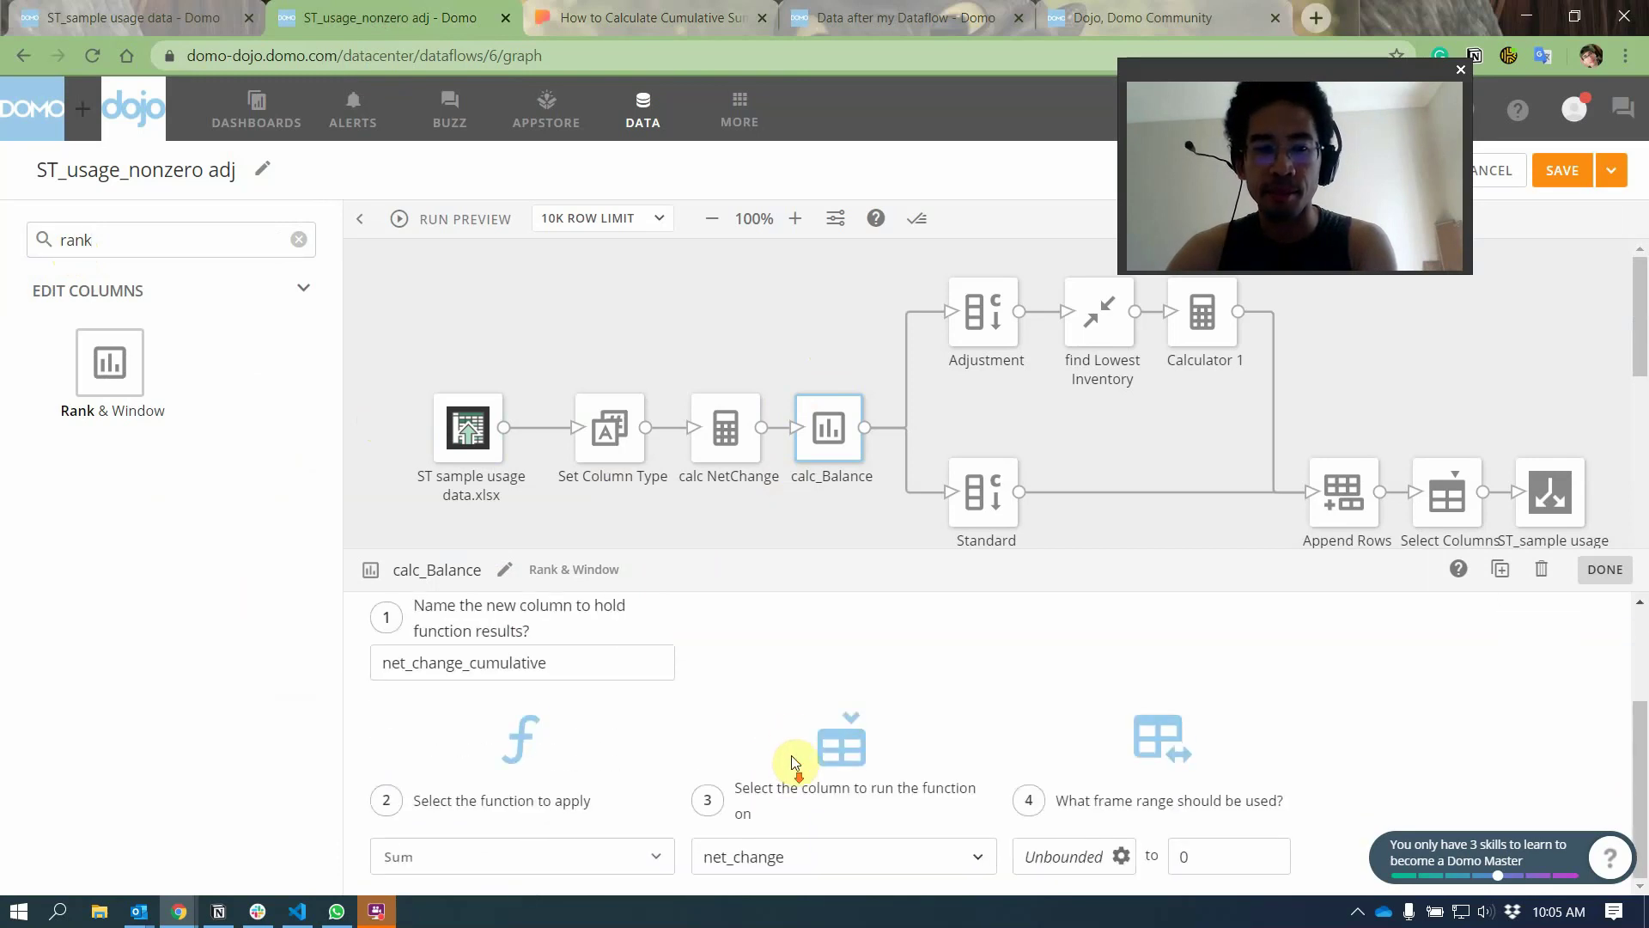
pyautogui.moveTo(821, 550); pyautogui.dragTo(821, 250)
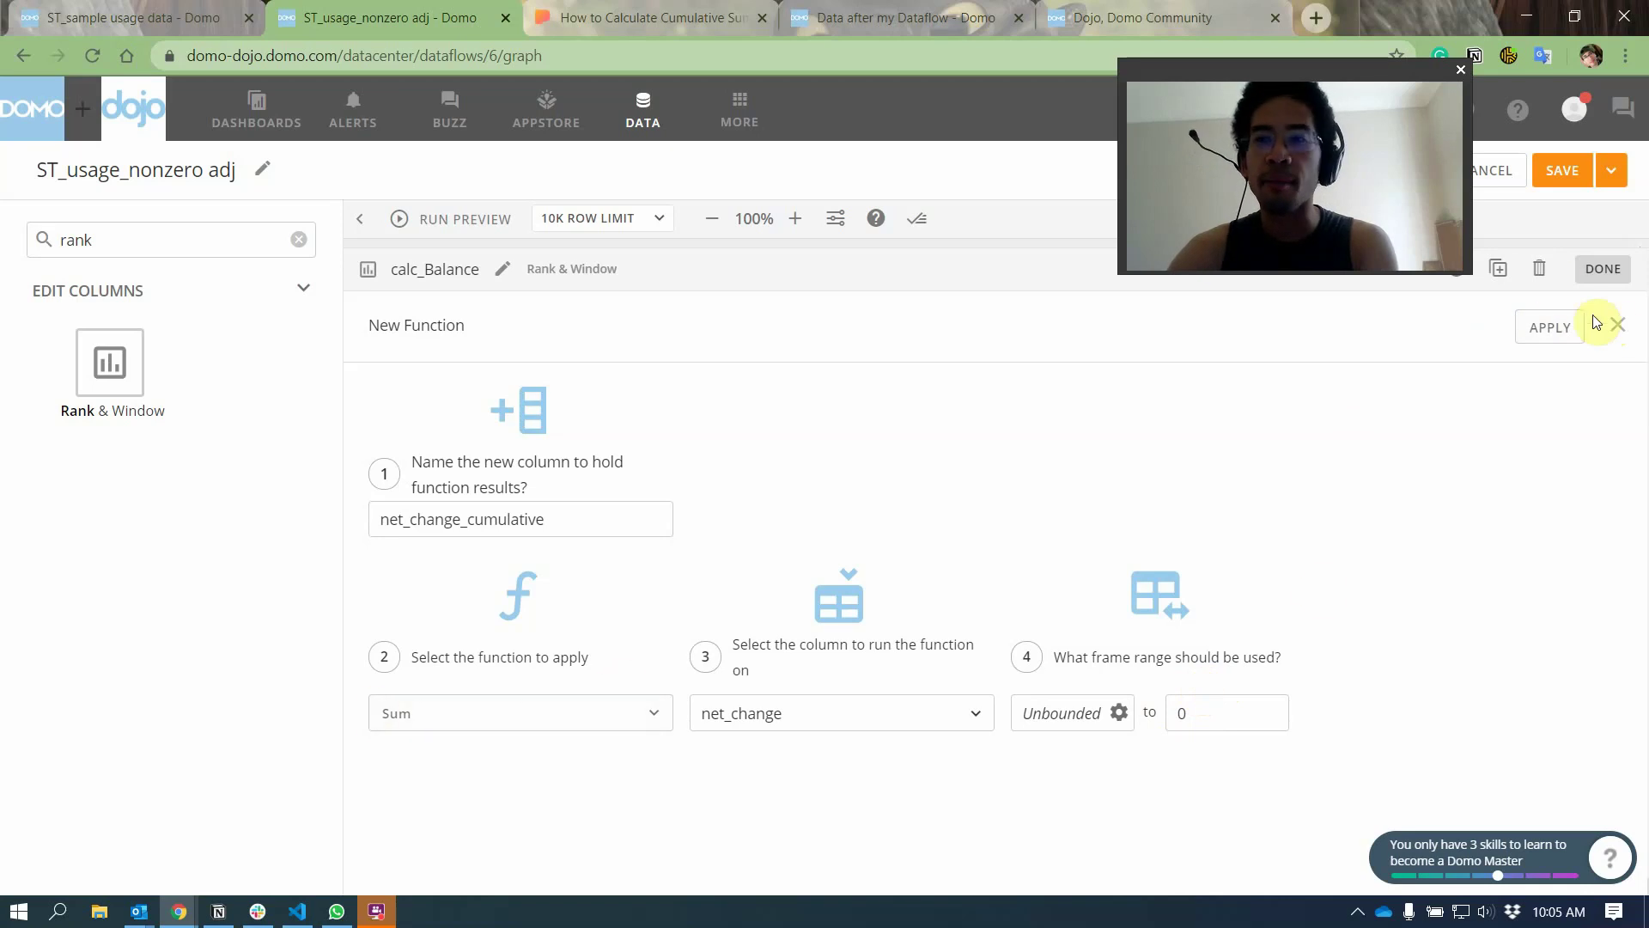
pyautogui.click(1618, 324)
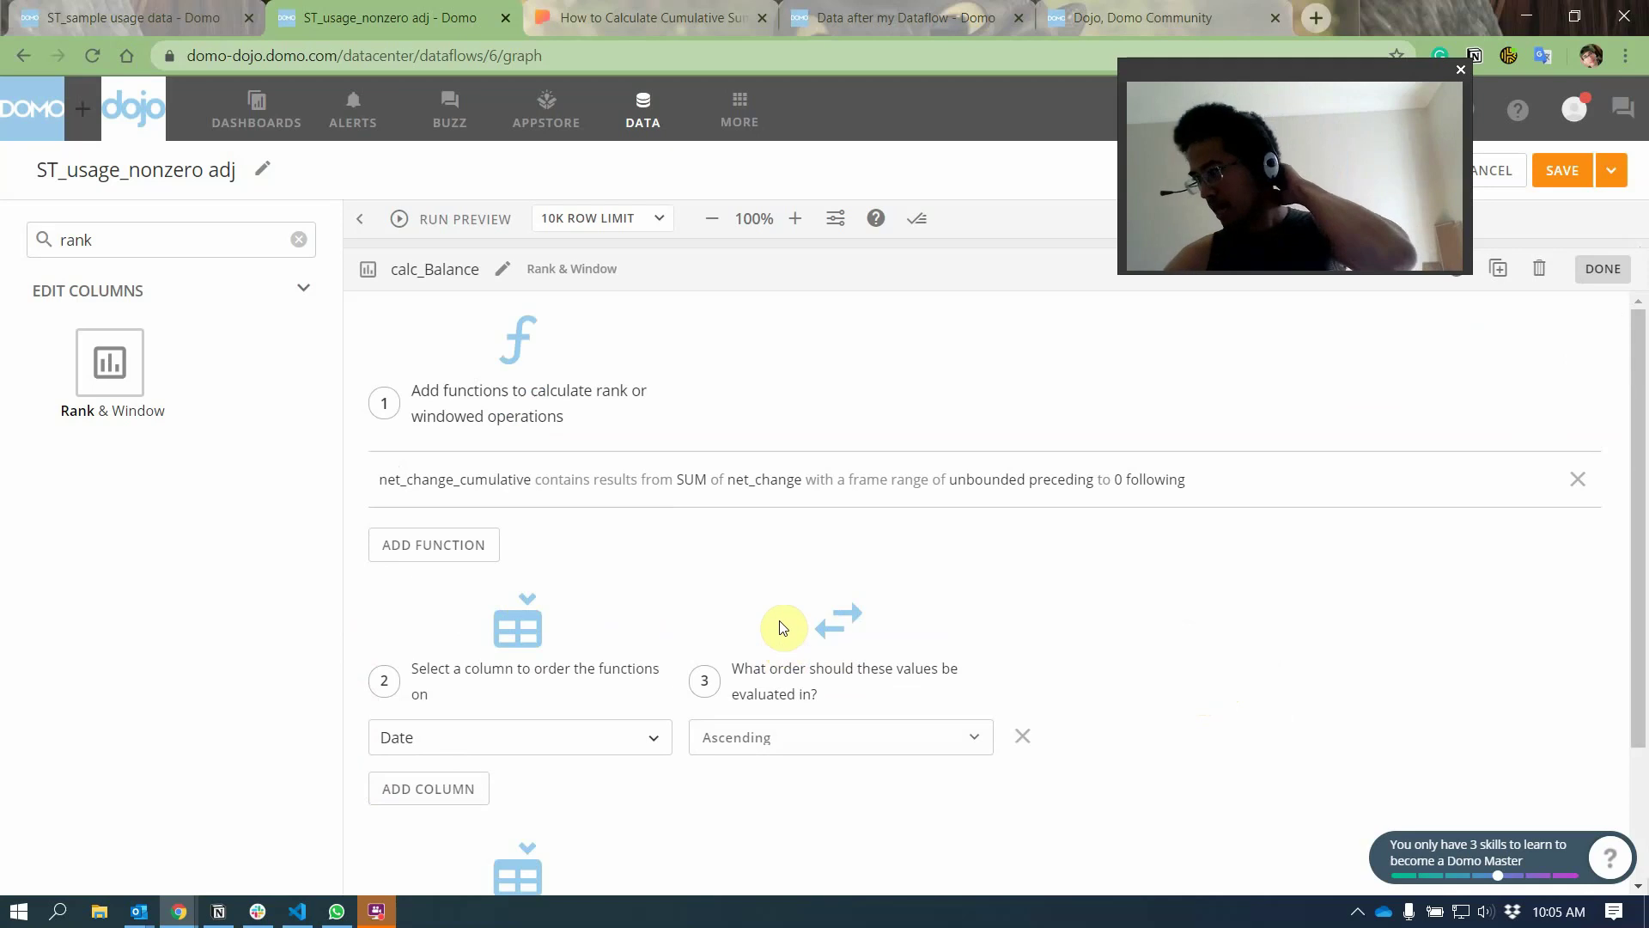
# - Review the ordering and optional partition column choices of calc_Balance, and close the action's settings
pyautogui.scroll(-2, 783, 627)
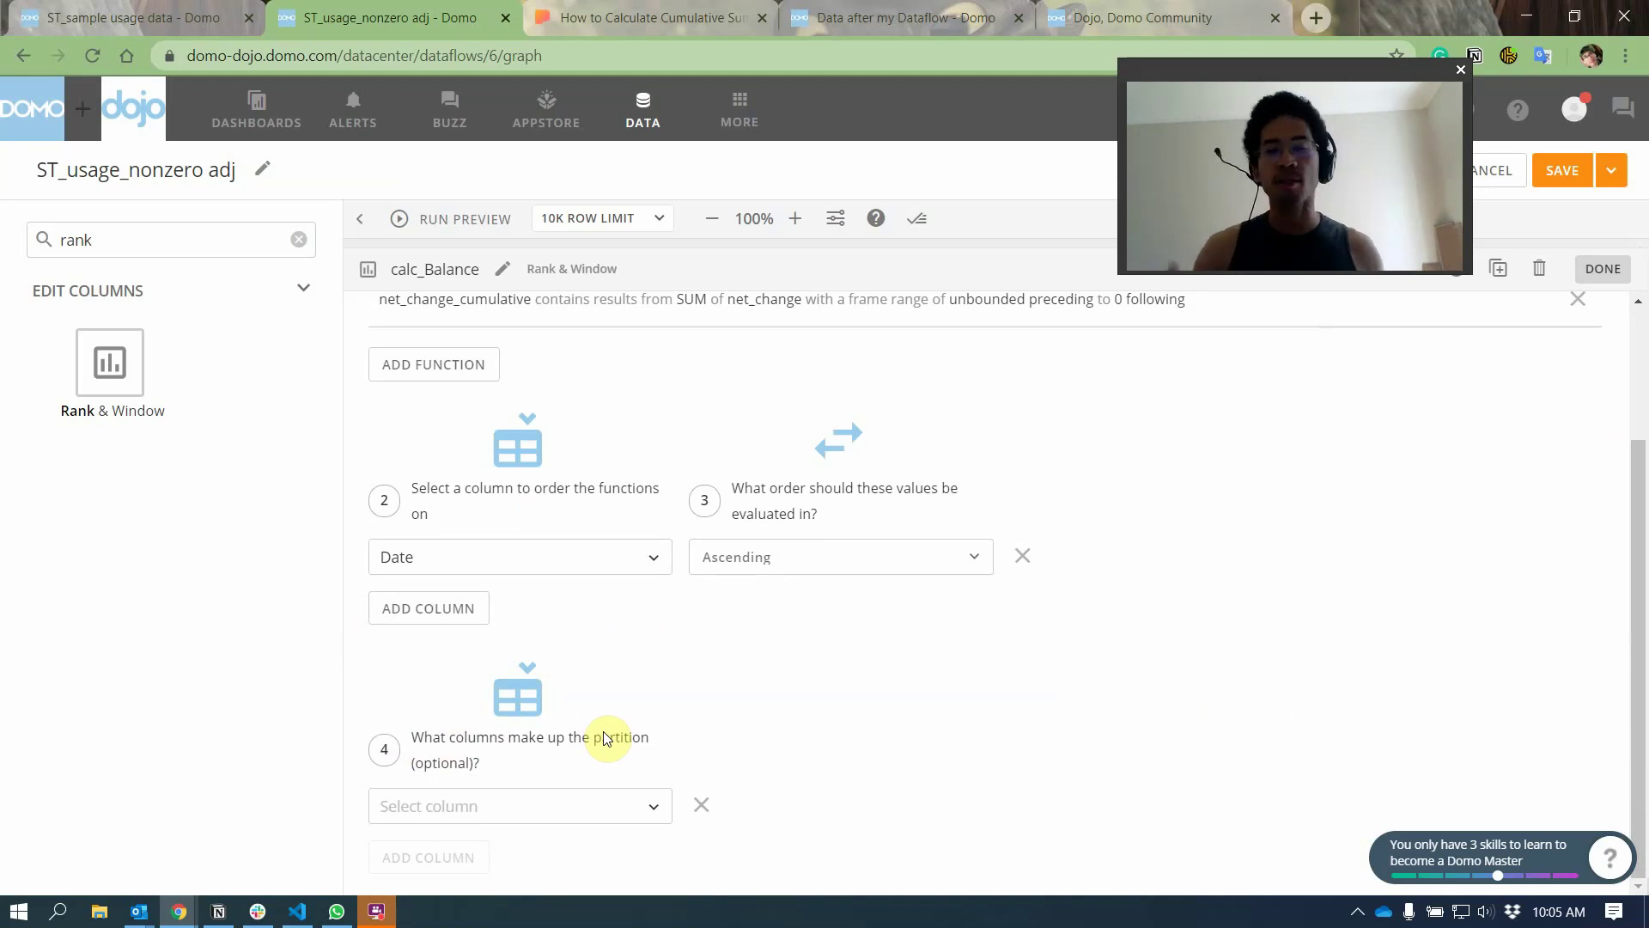
pyautogui.click(588, 797)
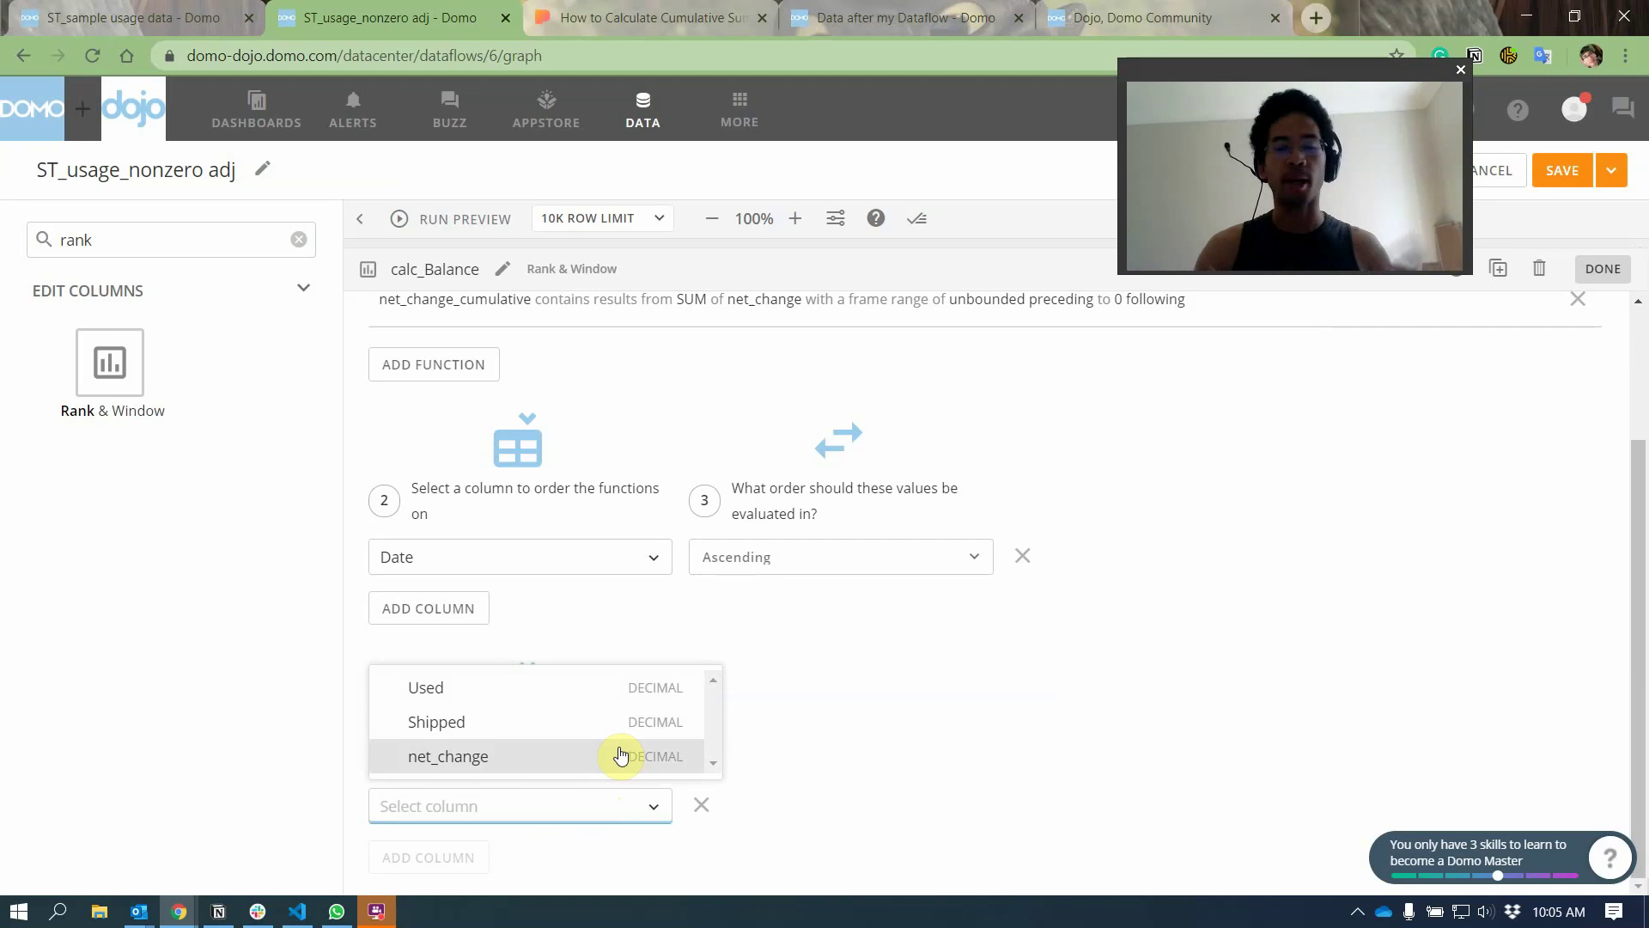
pyautogui.click(1602, 267)
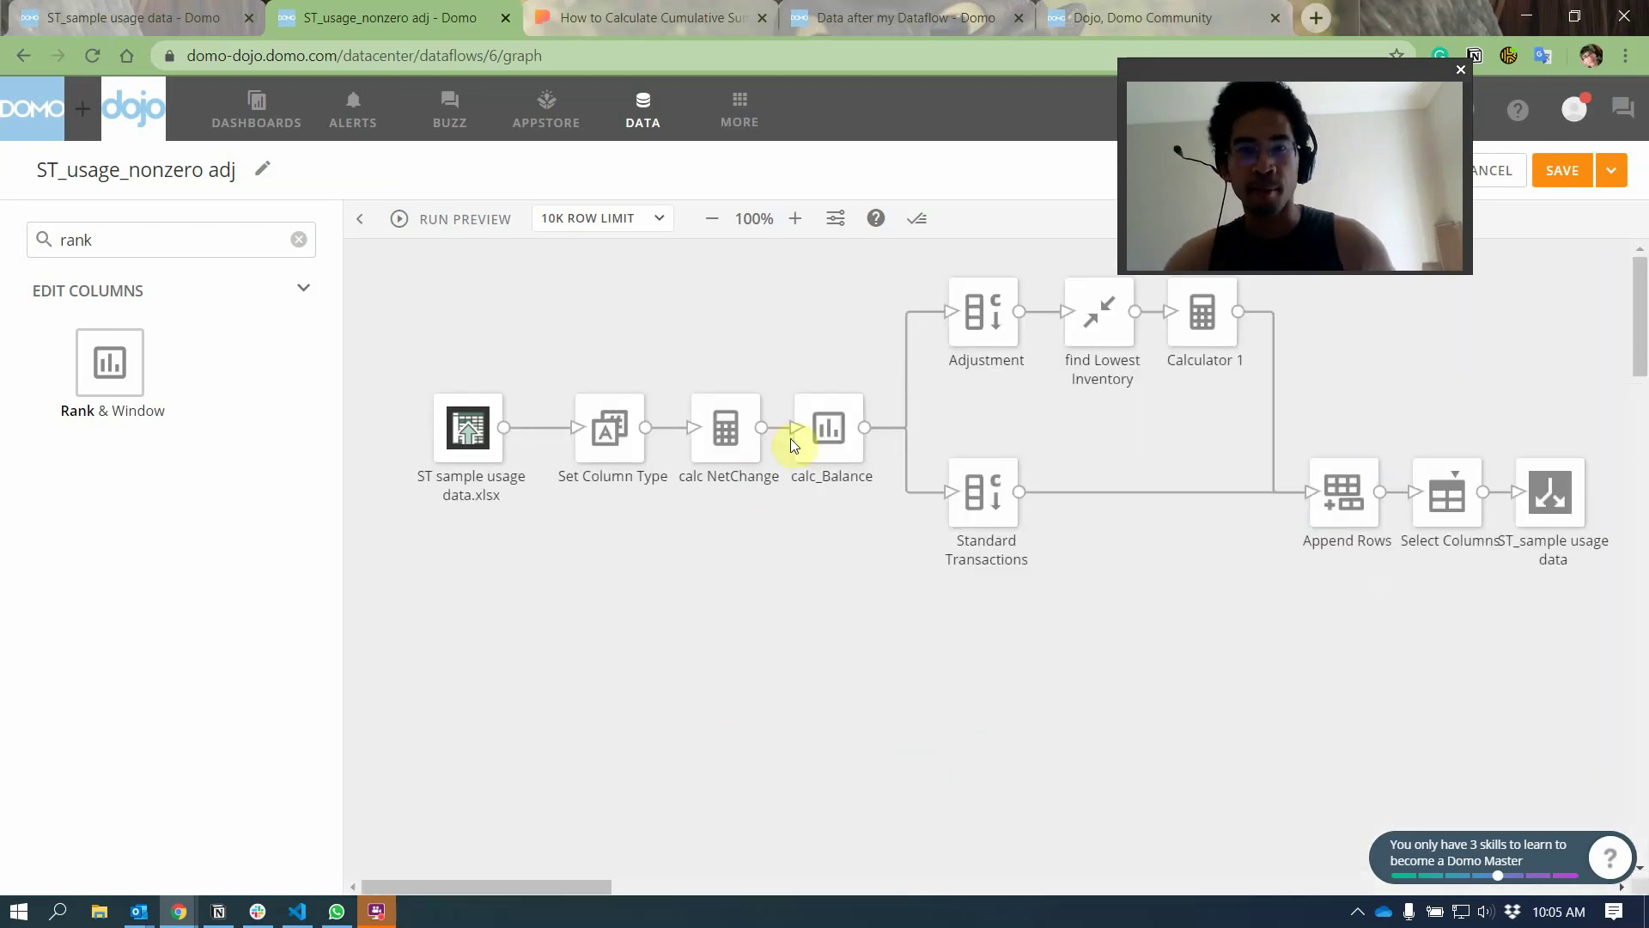
pyautogui.click(829, 427)
pyautogui.click(1602, 268)
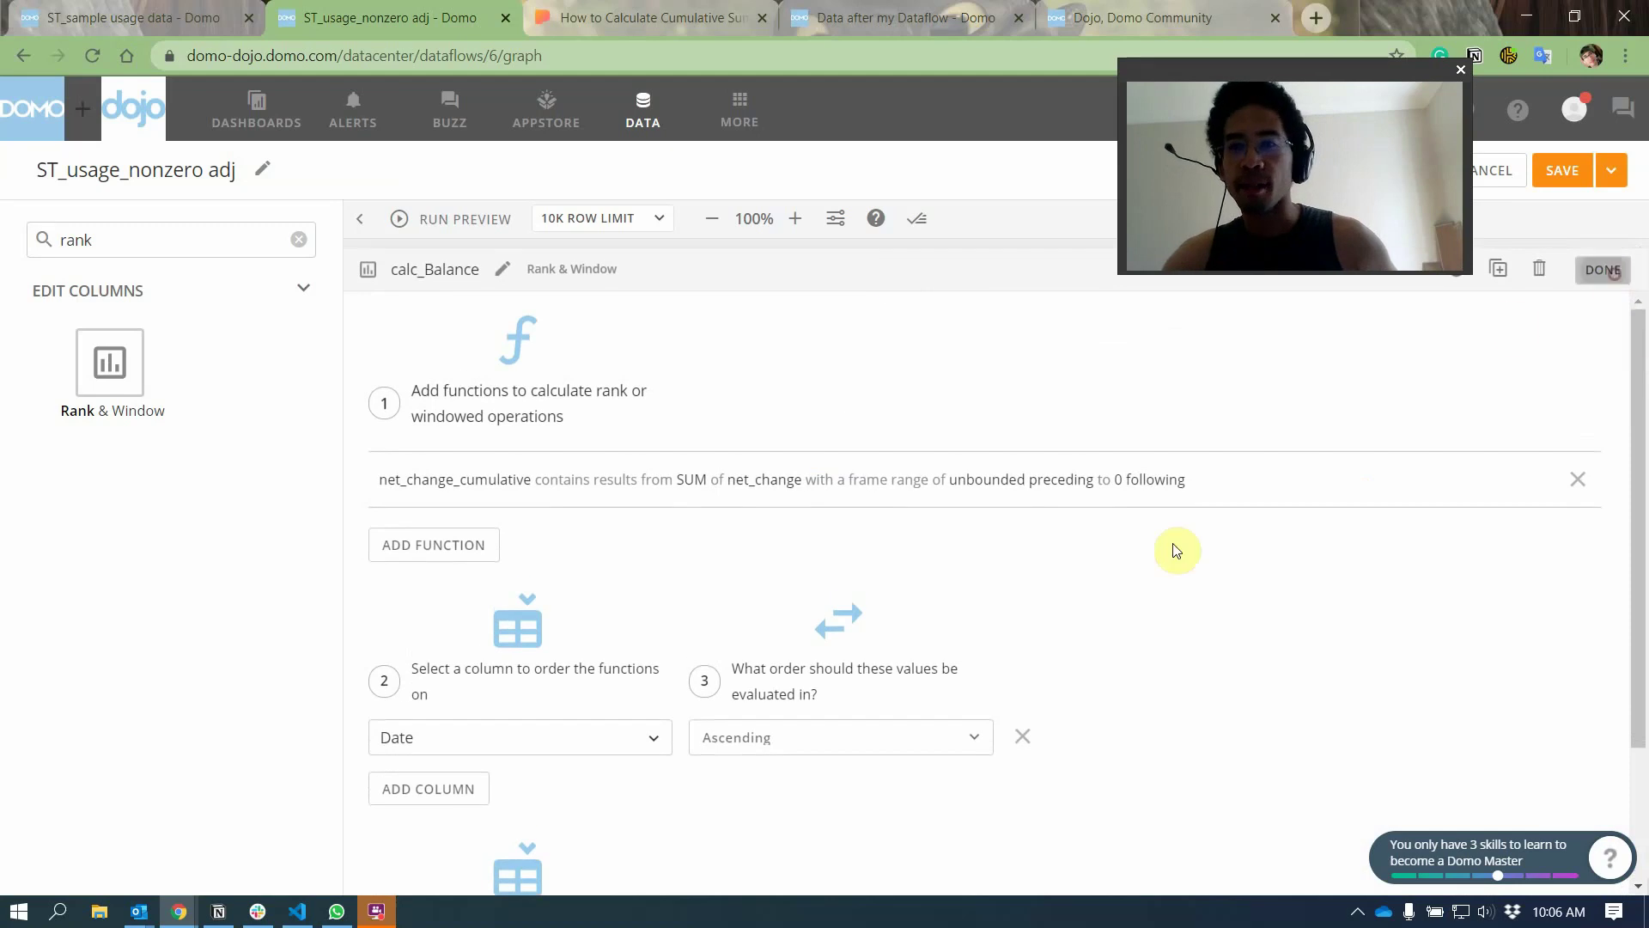
# - Inspect the Standard Transactions constant column settings, resizing the settings area to keep the dataflow diagram in view
pyautogui.moveTo(900, 294); pyautogui.dragTo(889, 572)
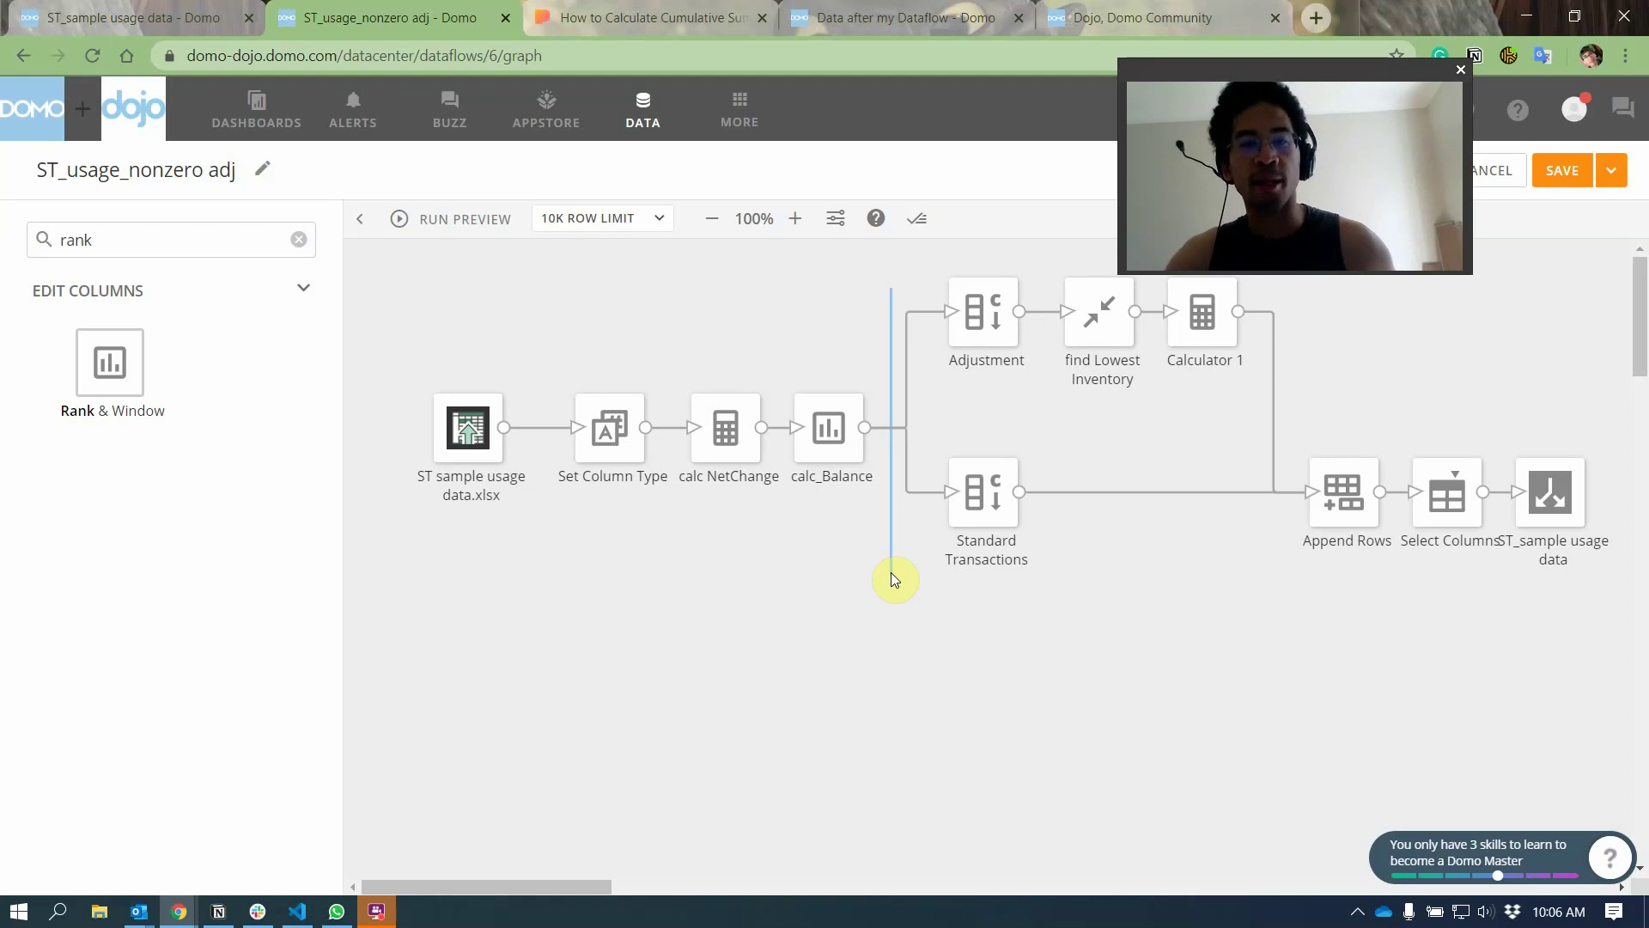
pyautogui.click(978, 507)
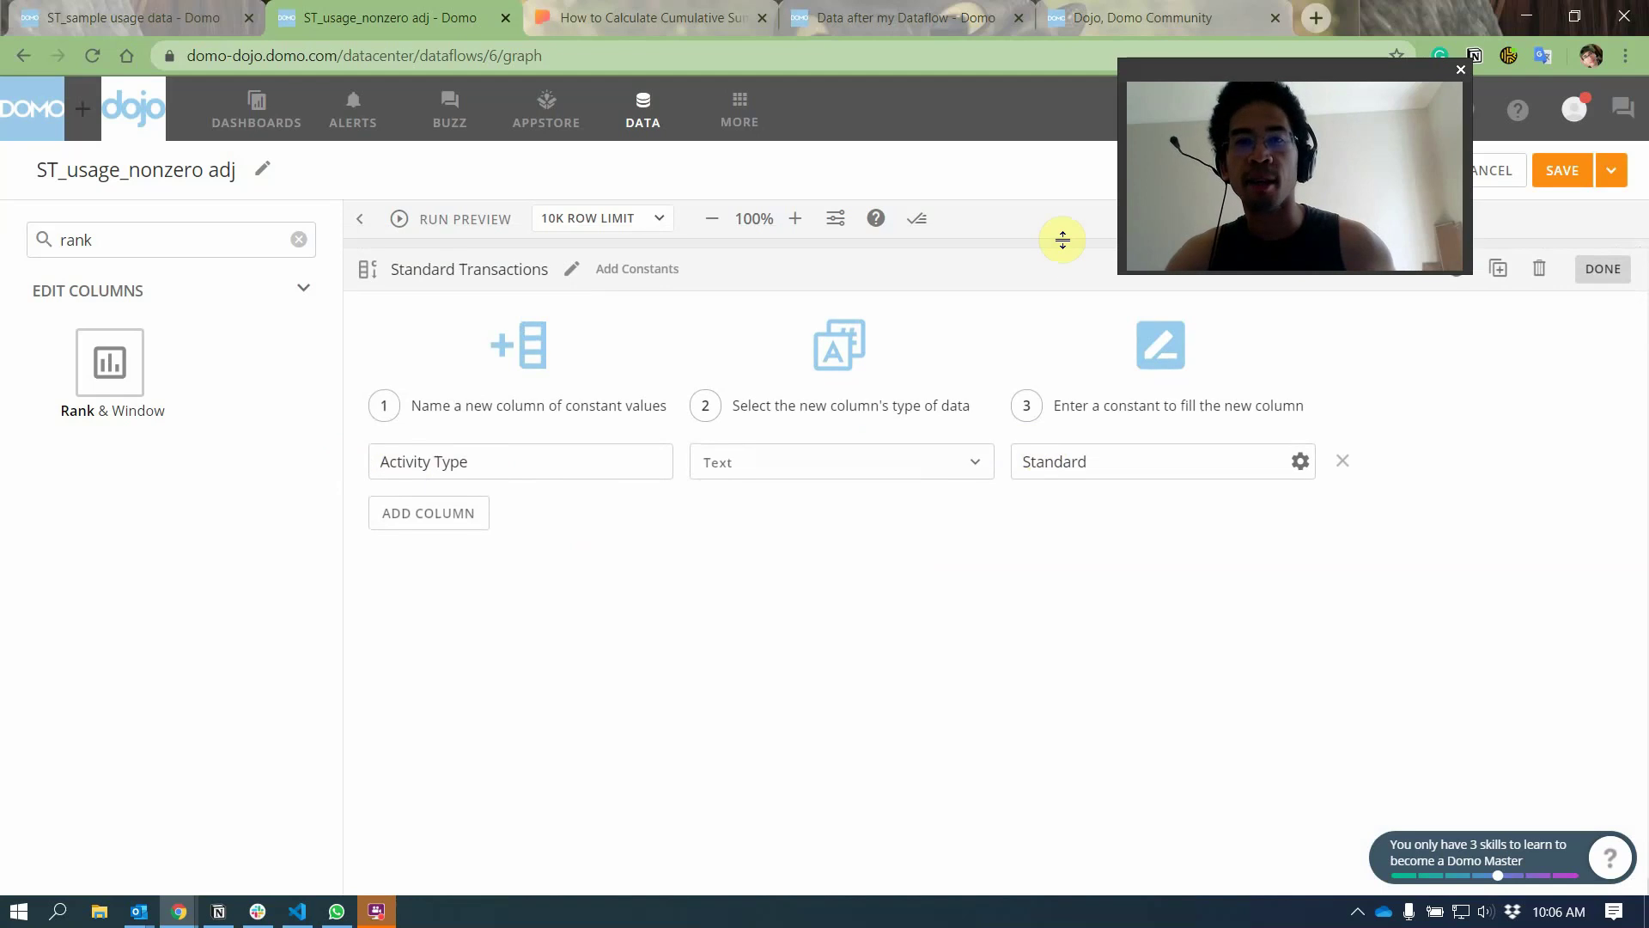
pyautogui.moveTo(1064, 252); pyautogui.dragTo(987, 580)
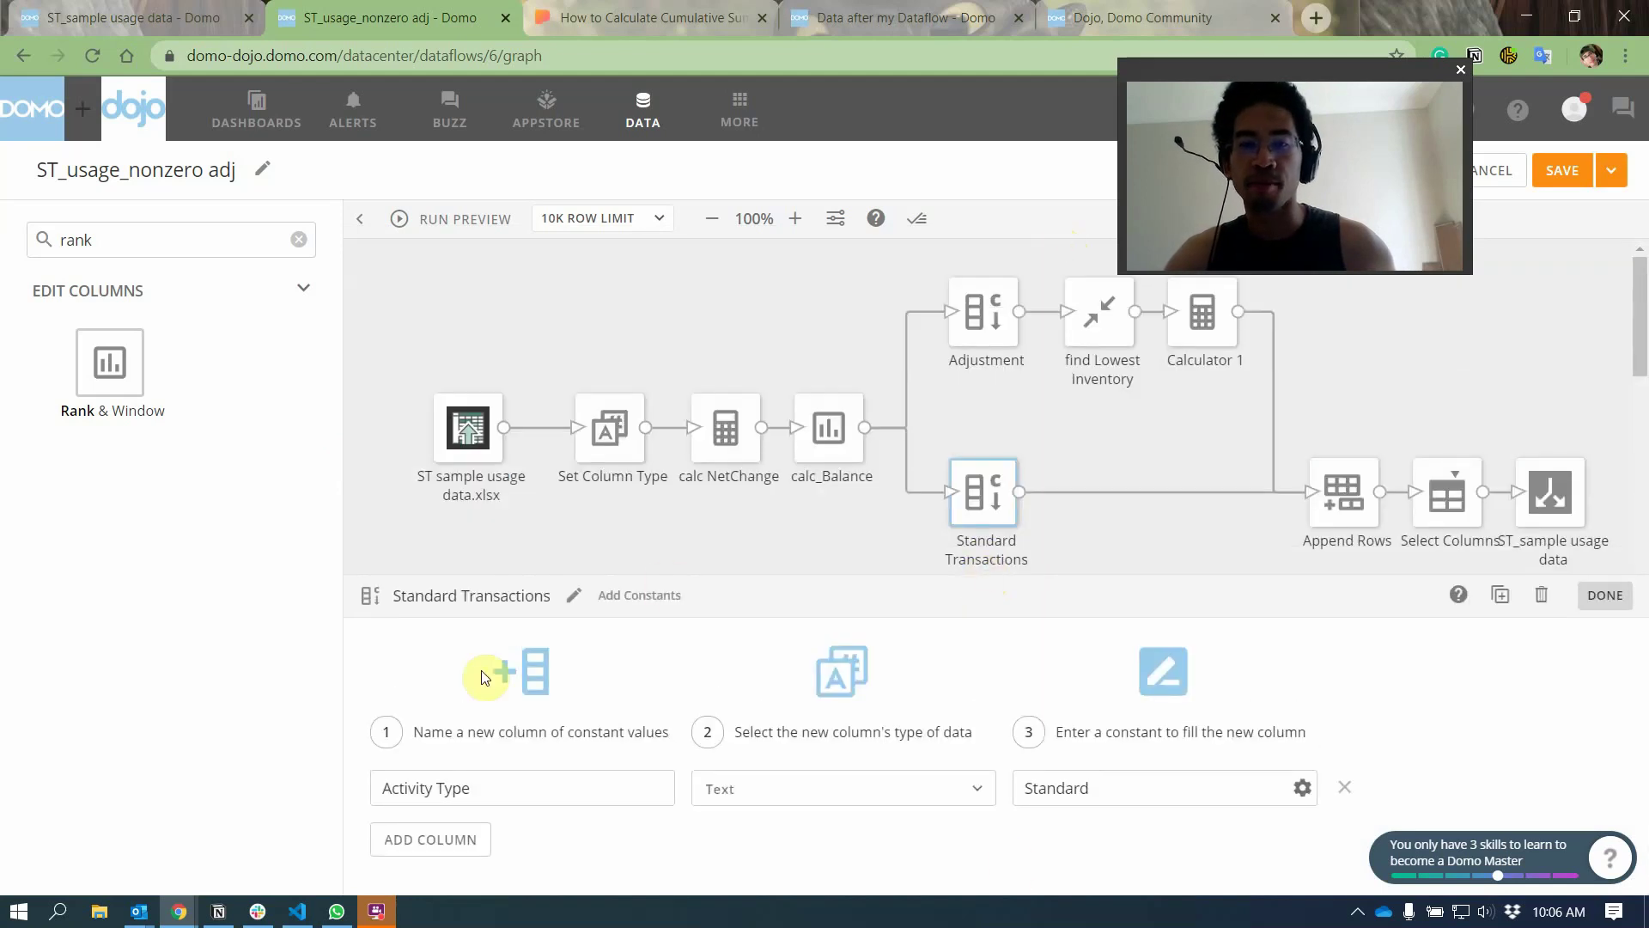
# - Shorten the Activity Type constant in the Adjustment action to "Adjustment", and close the action's settings
pyautogui.click(979, 317)
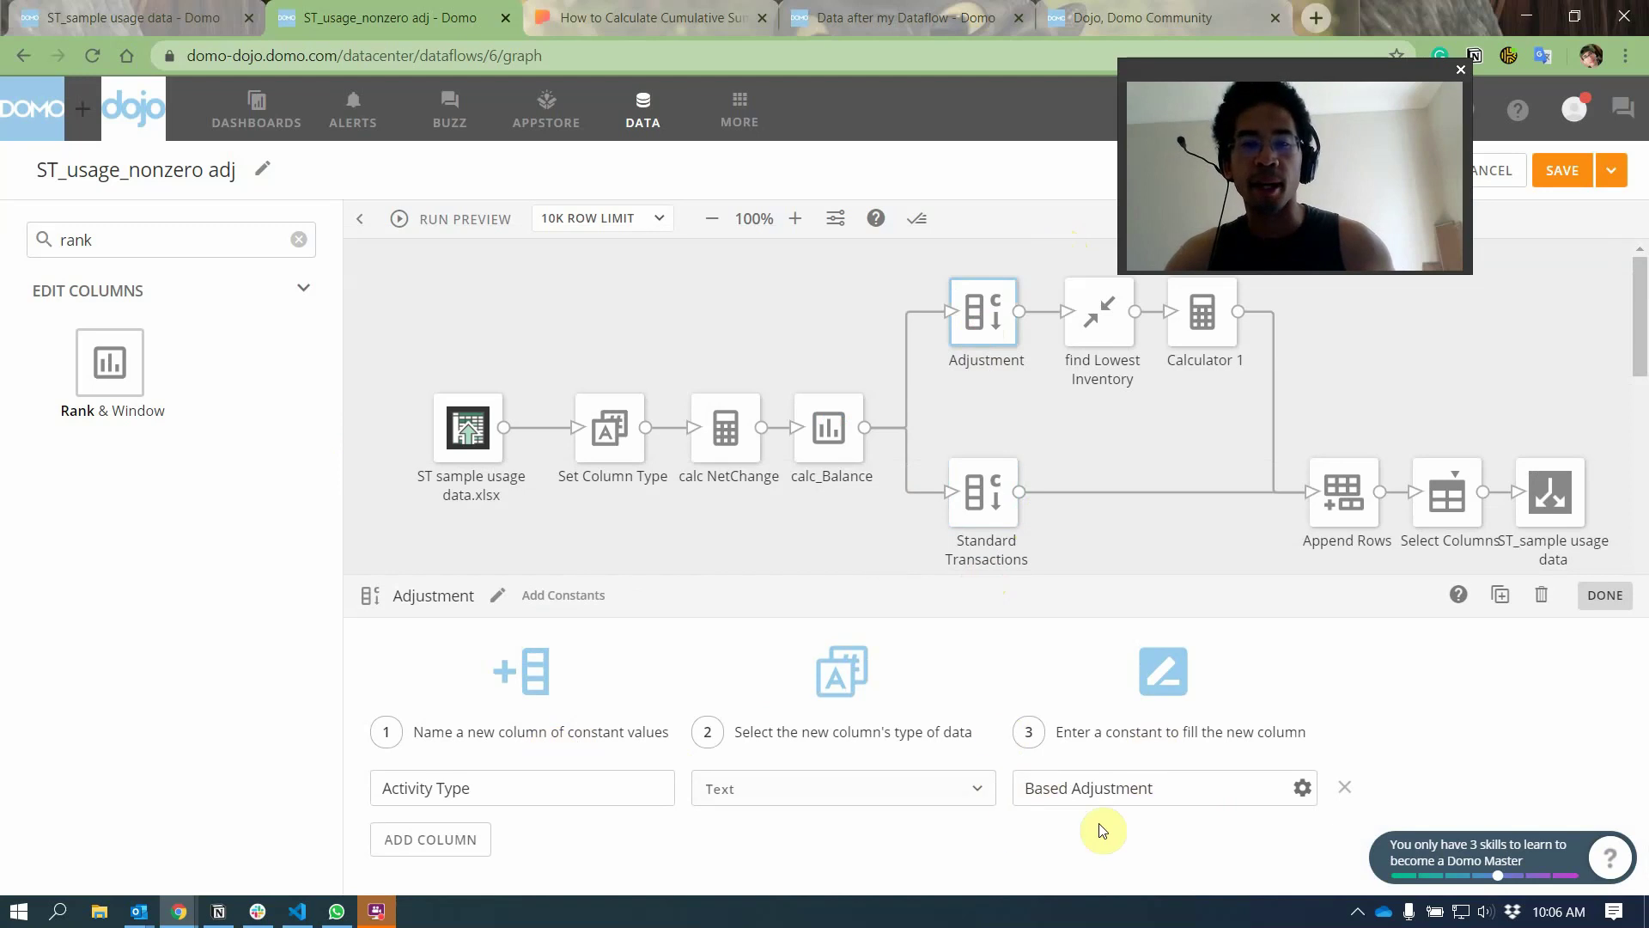
pyautogui.doubleClick(1043, 789)
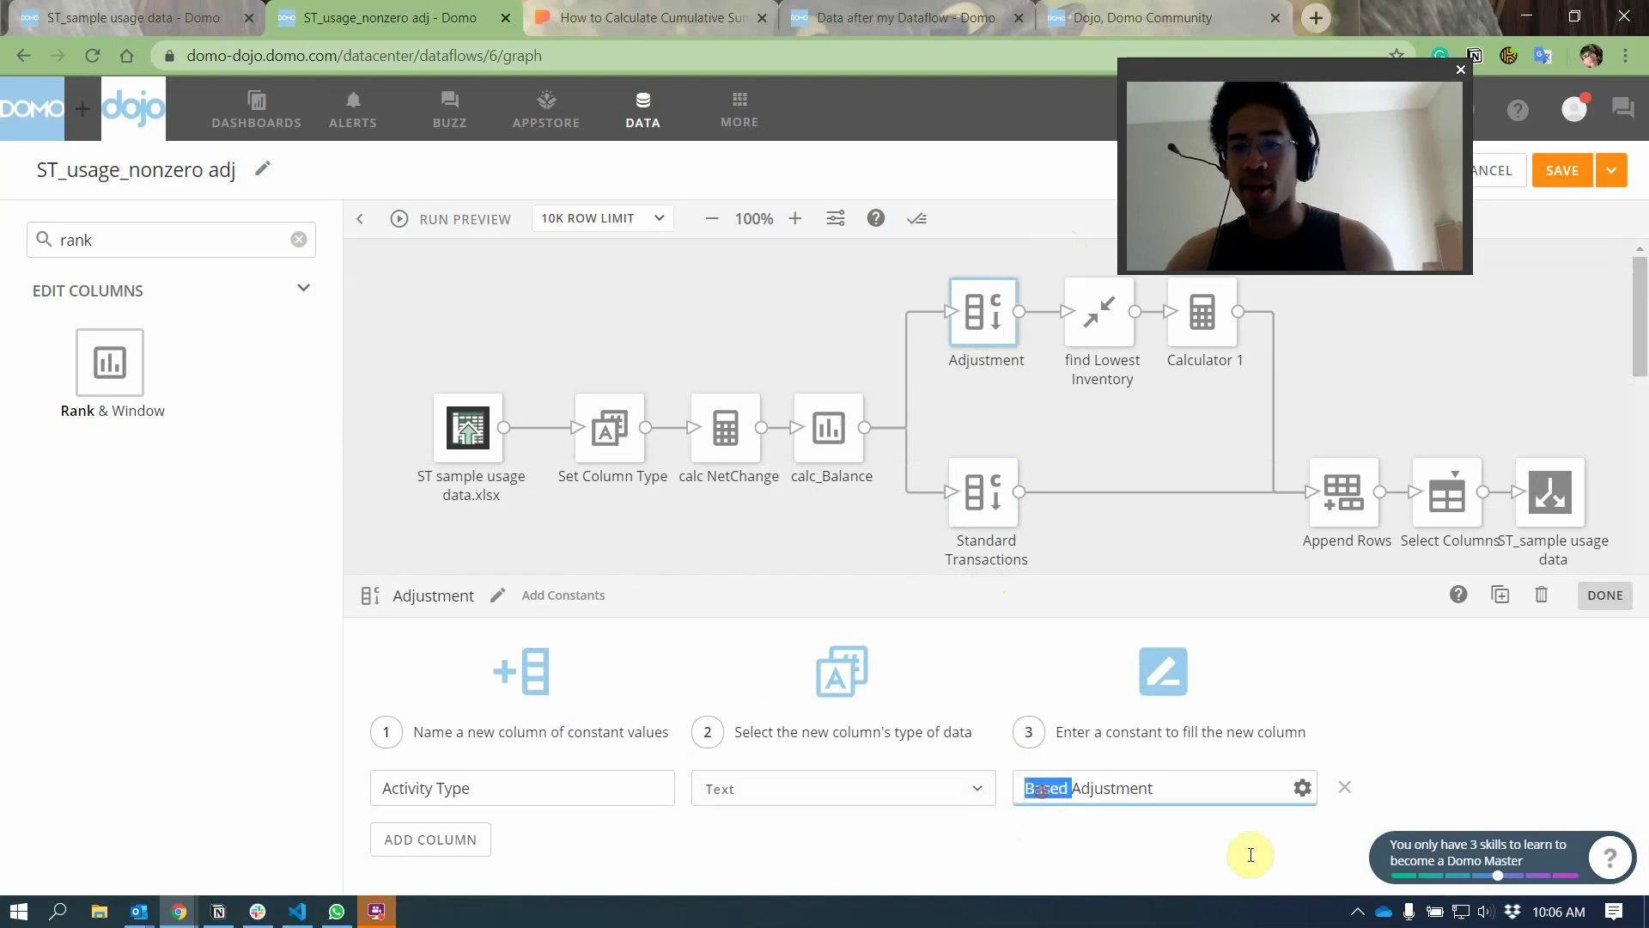
pyautogui.press('BackSpace')
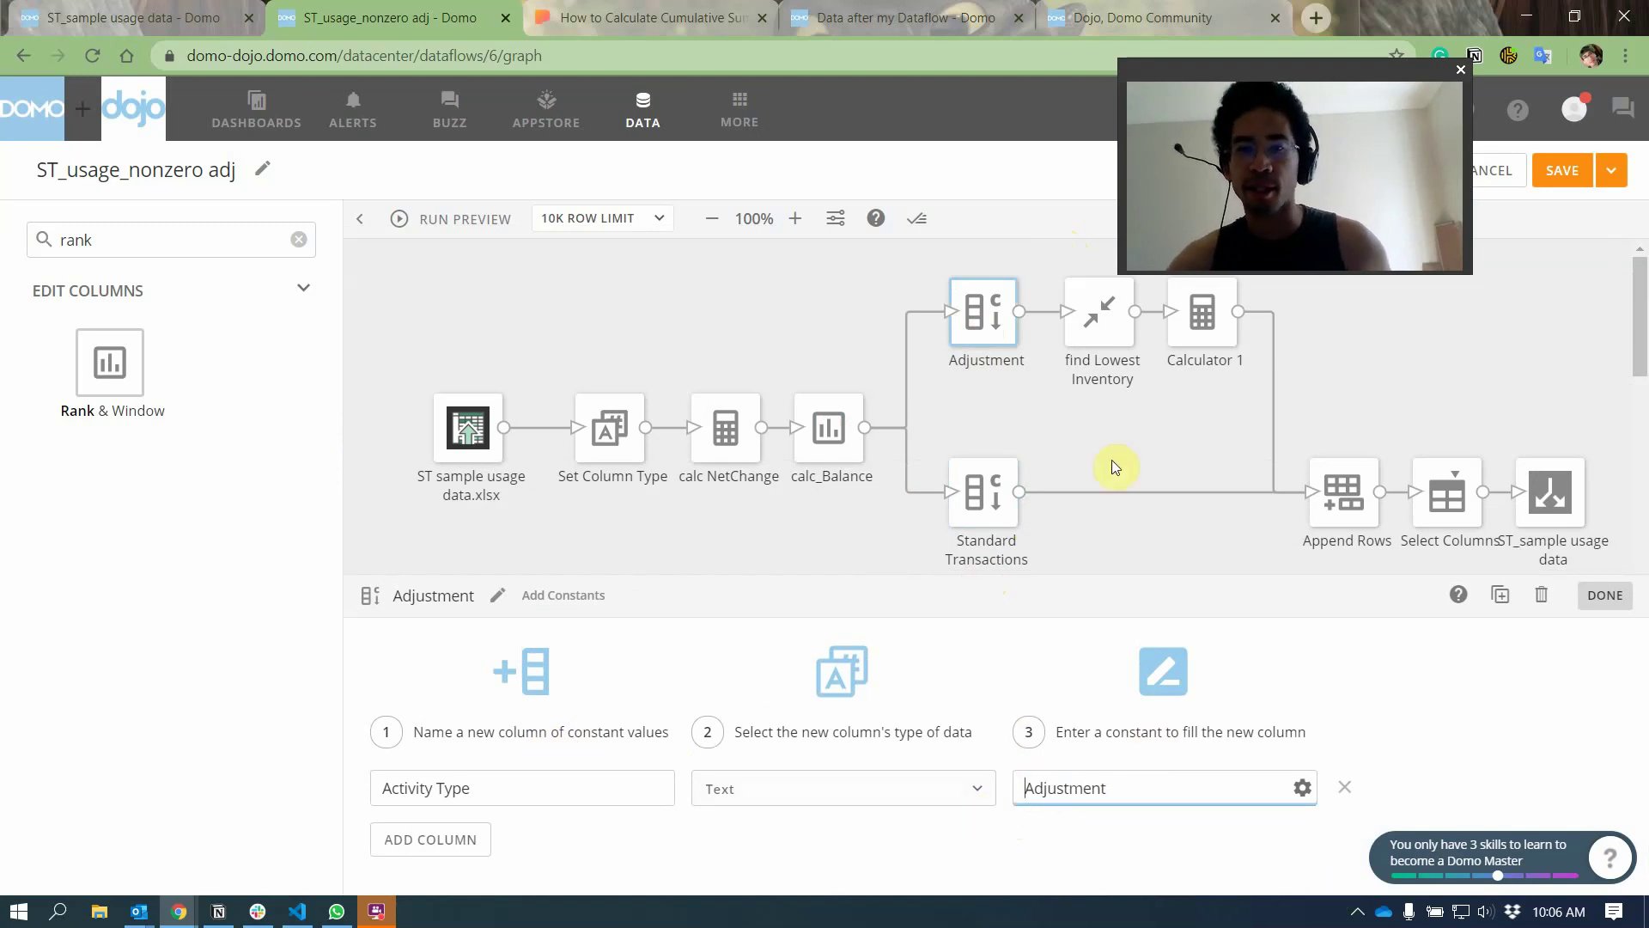
pyautogui.click(1058, 414)
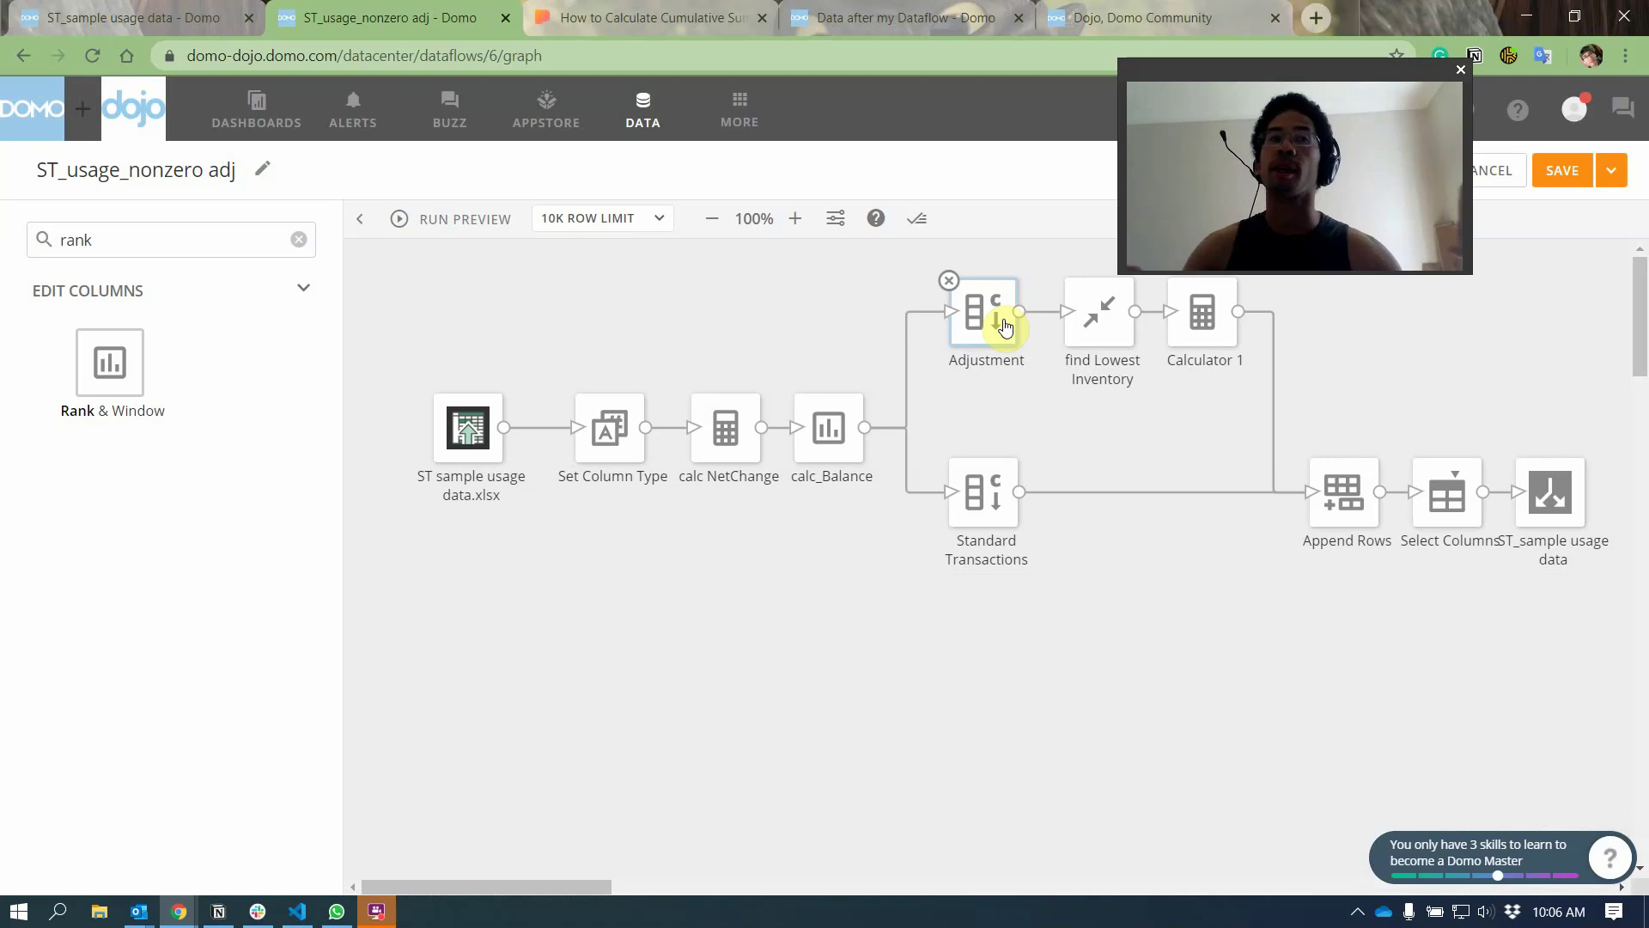
# - Inspect the grouping and aggregated columns of find Lowest Inventory and the Shipped calculation in Calculator 1, closing the settings
pyautogui.click(1079, 341)
pyautogui.scroll(-5, 707, 809)
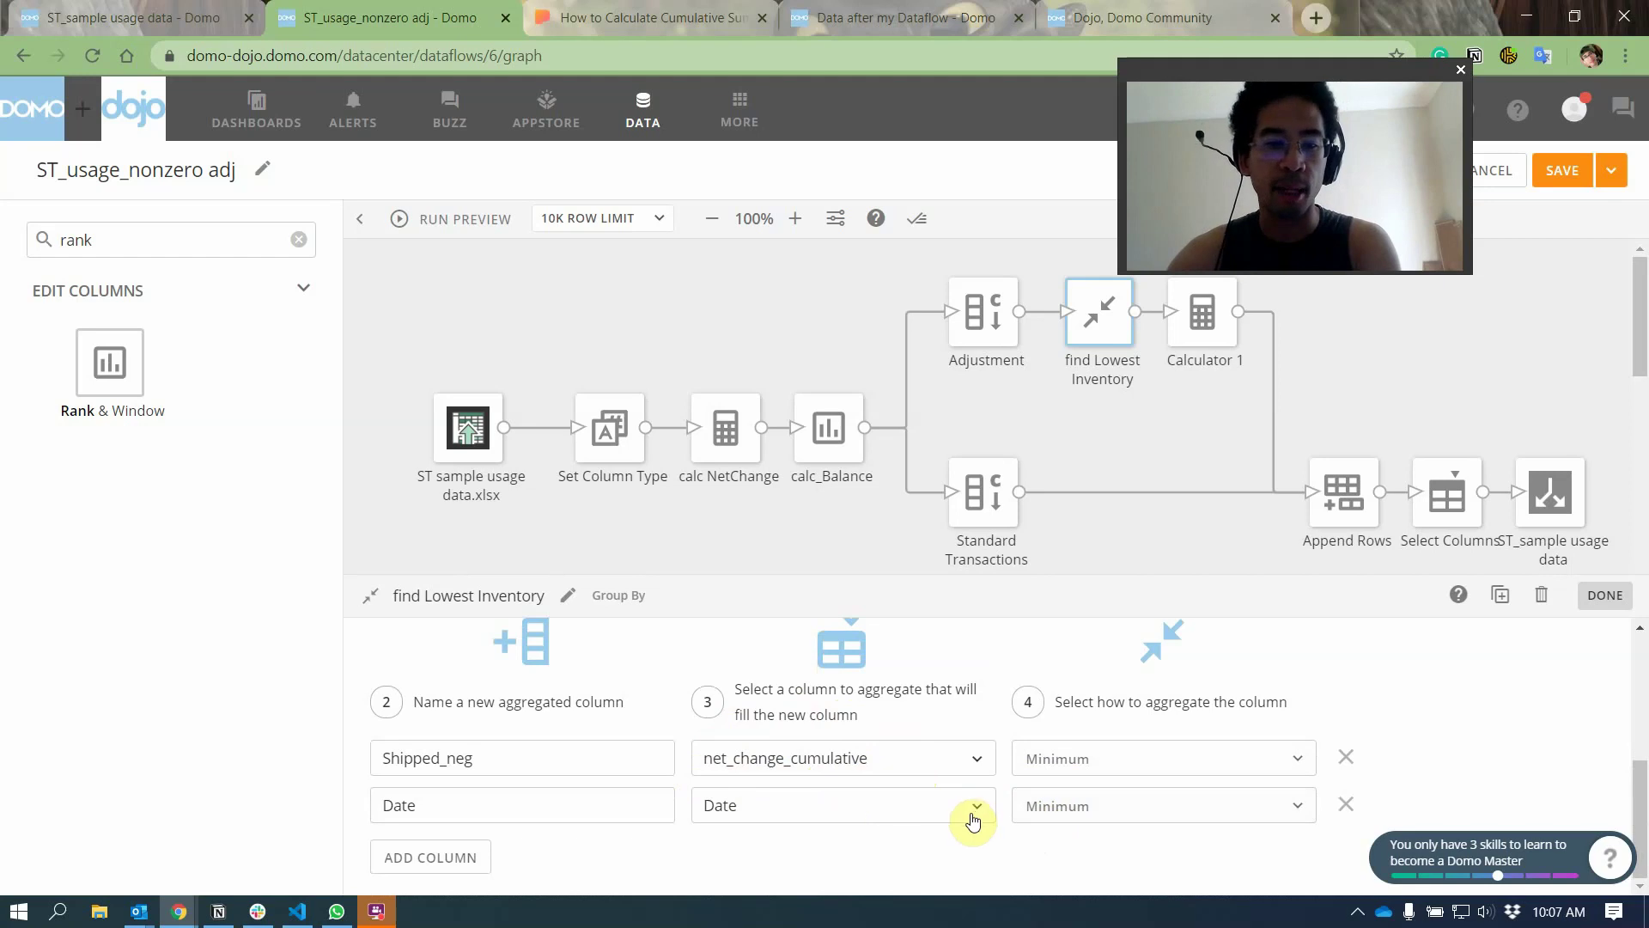
pyautogui.scroll(3, 973, 824)
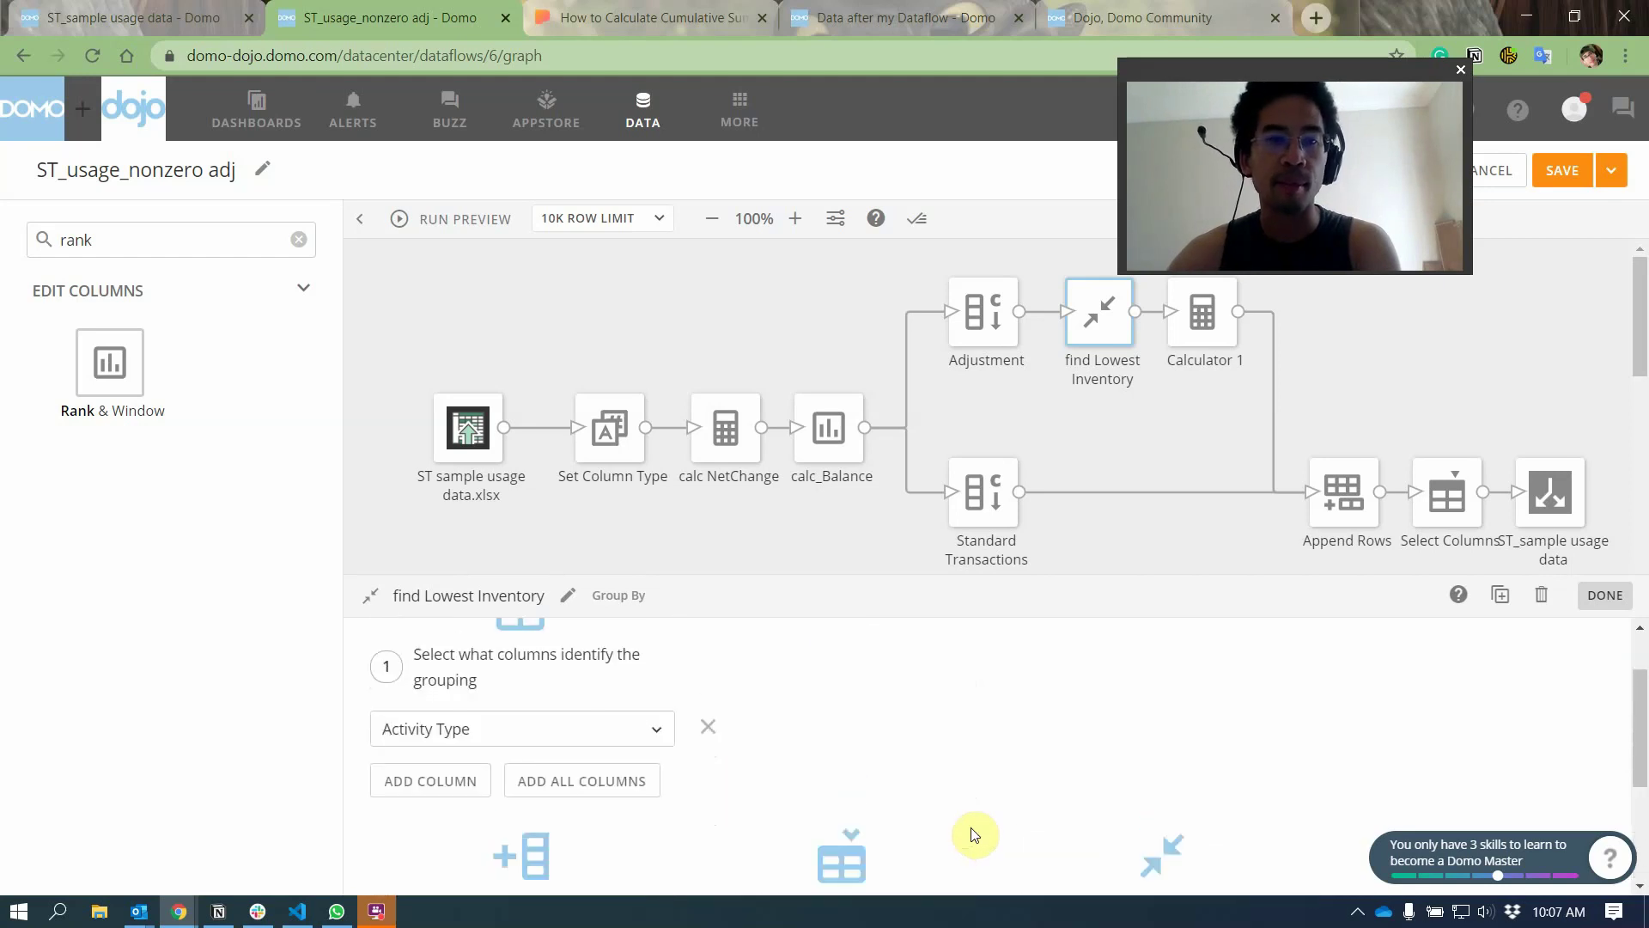
pyautogui.click(1212, 342)
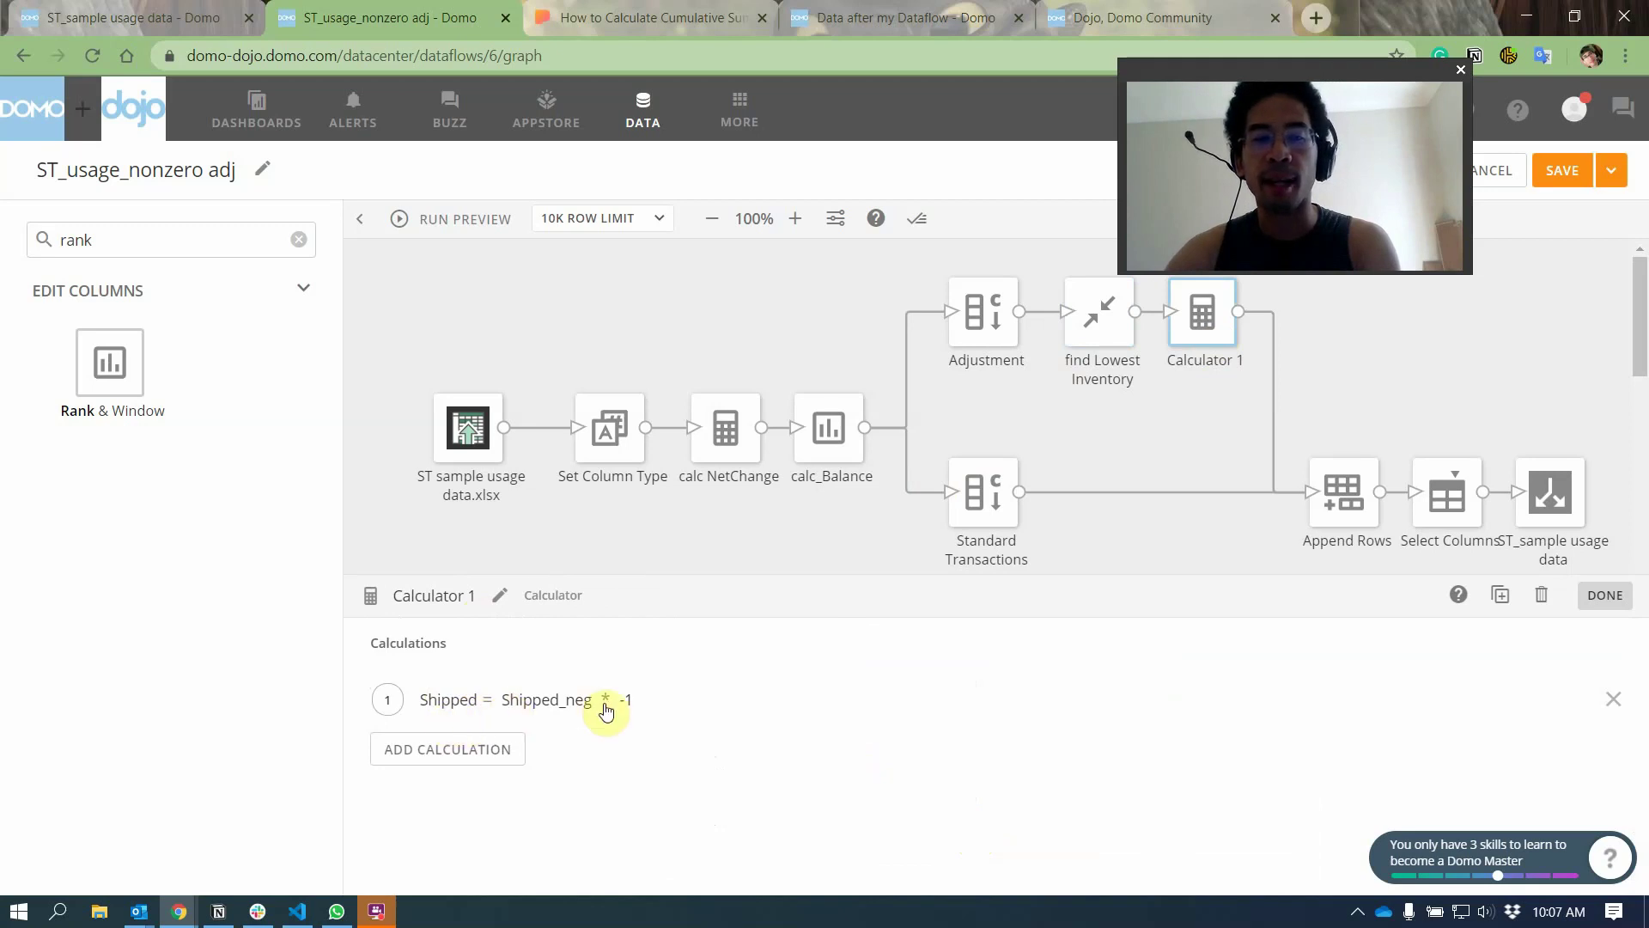
pyautogui.click(1190, 425)
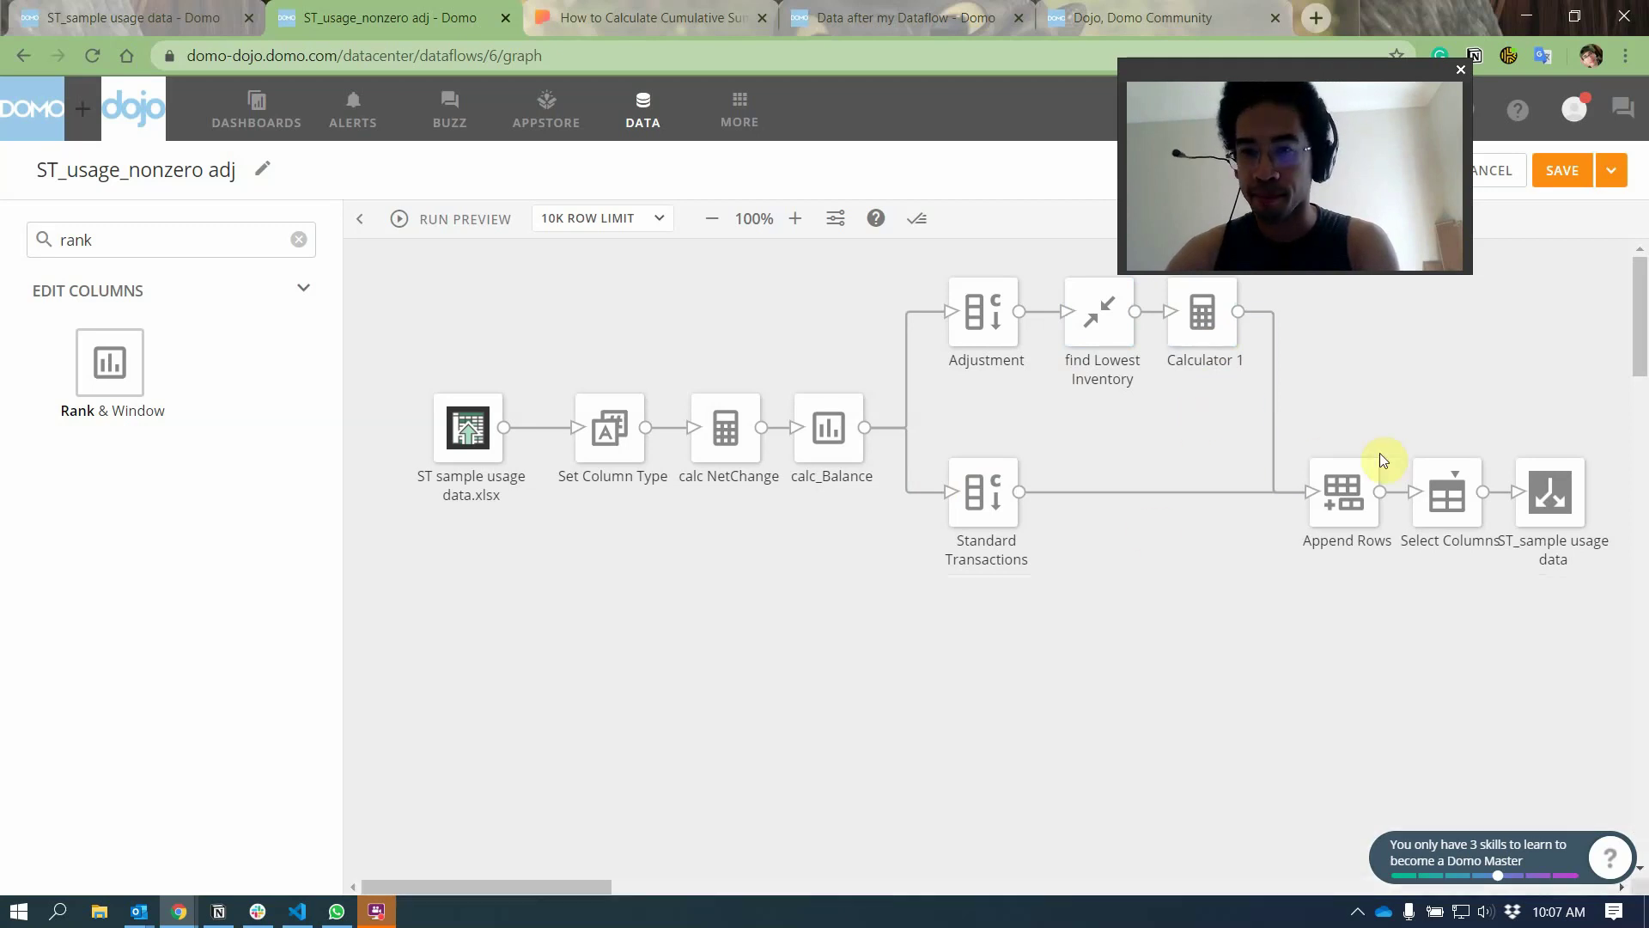
# - Check which columns Append Rows includes, and leave the dataflow editor without saving the changes
pyautogui.click(1340, 489)
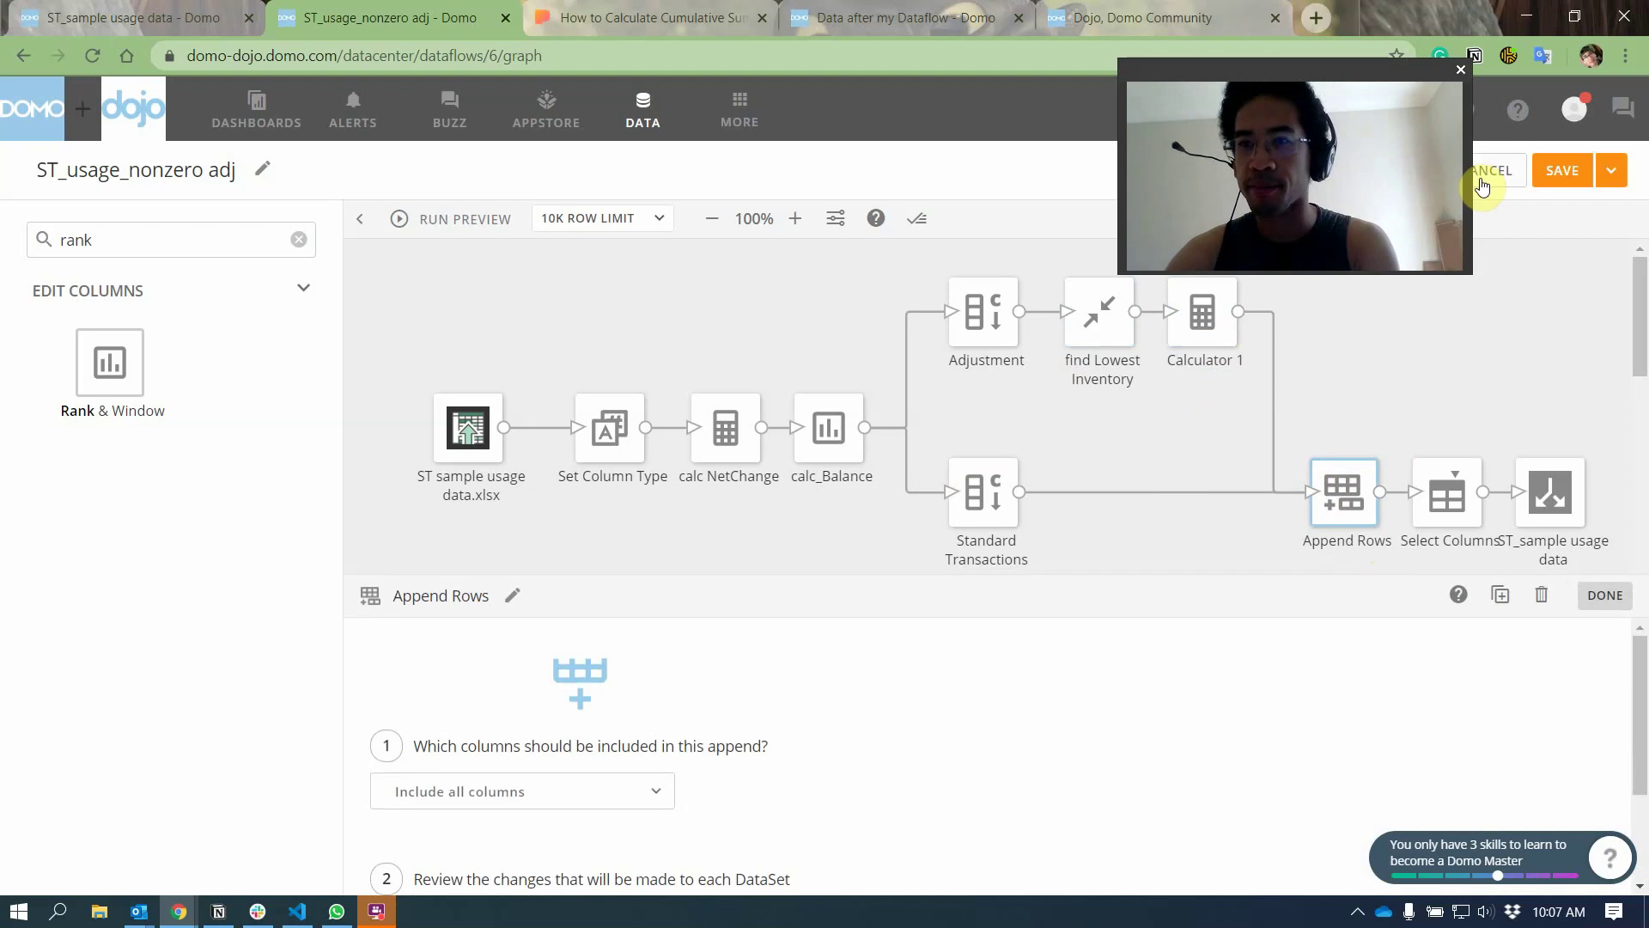
pyautogui.click(1481, 184)
pyautogui.click(908, 195)
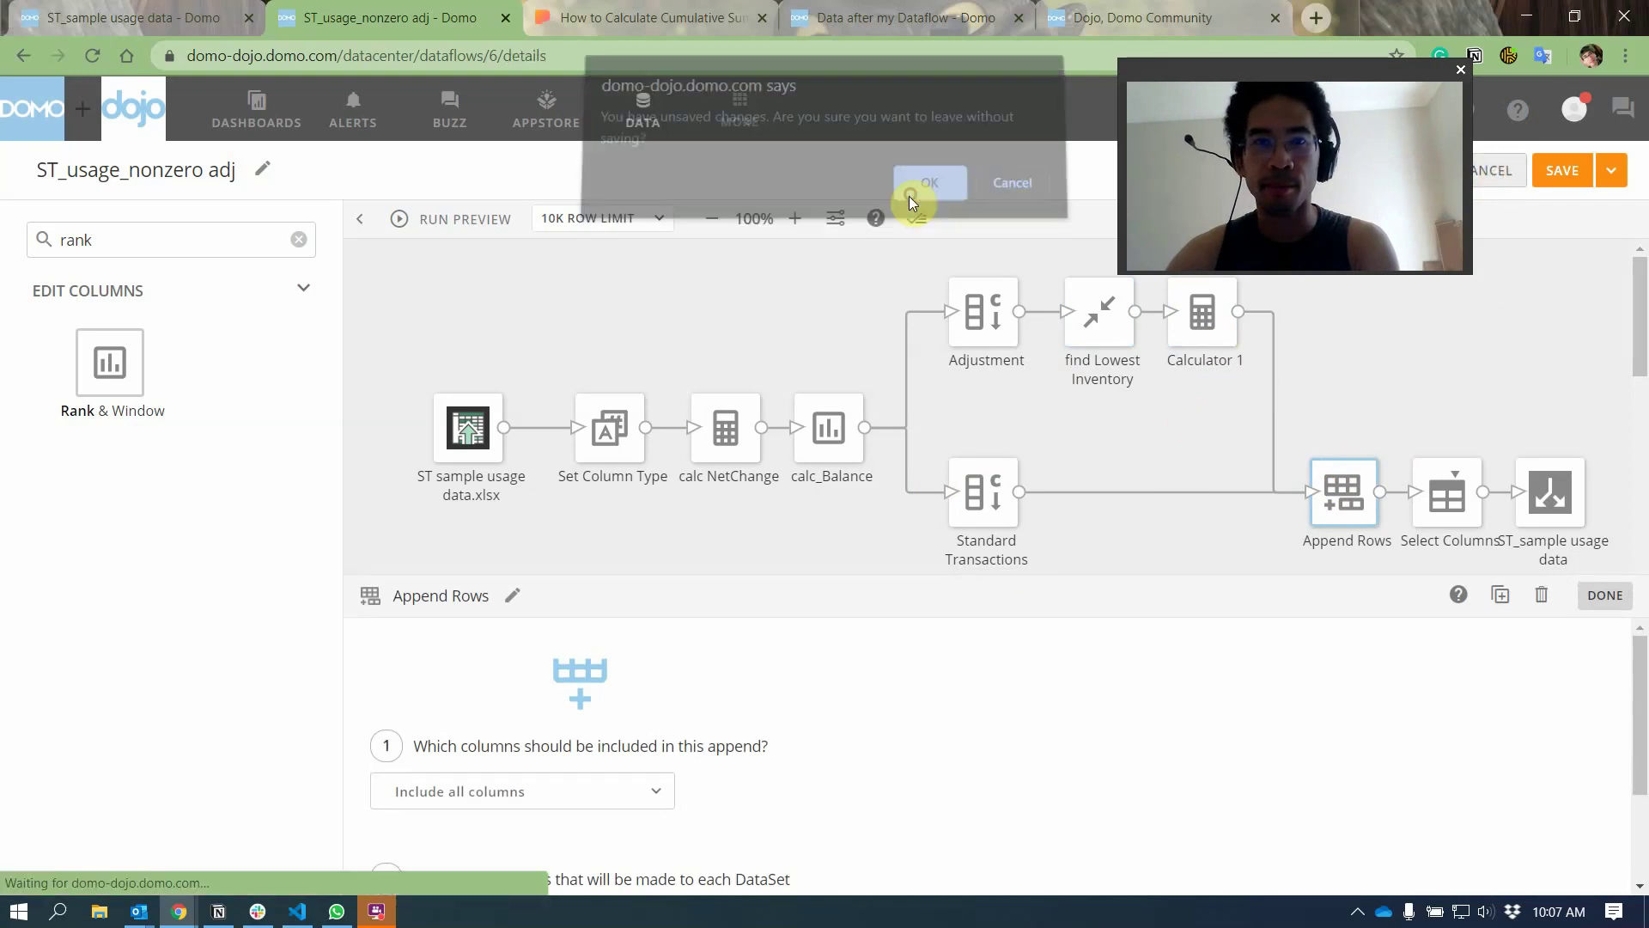
# - Open the data table of the dataflow's ST_sample usage data output and sort it ascending by Activity Type
pyautogui.click(180, 745)
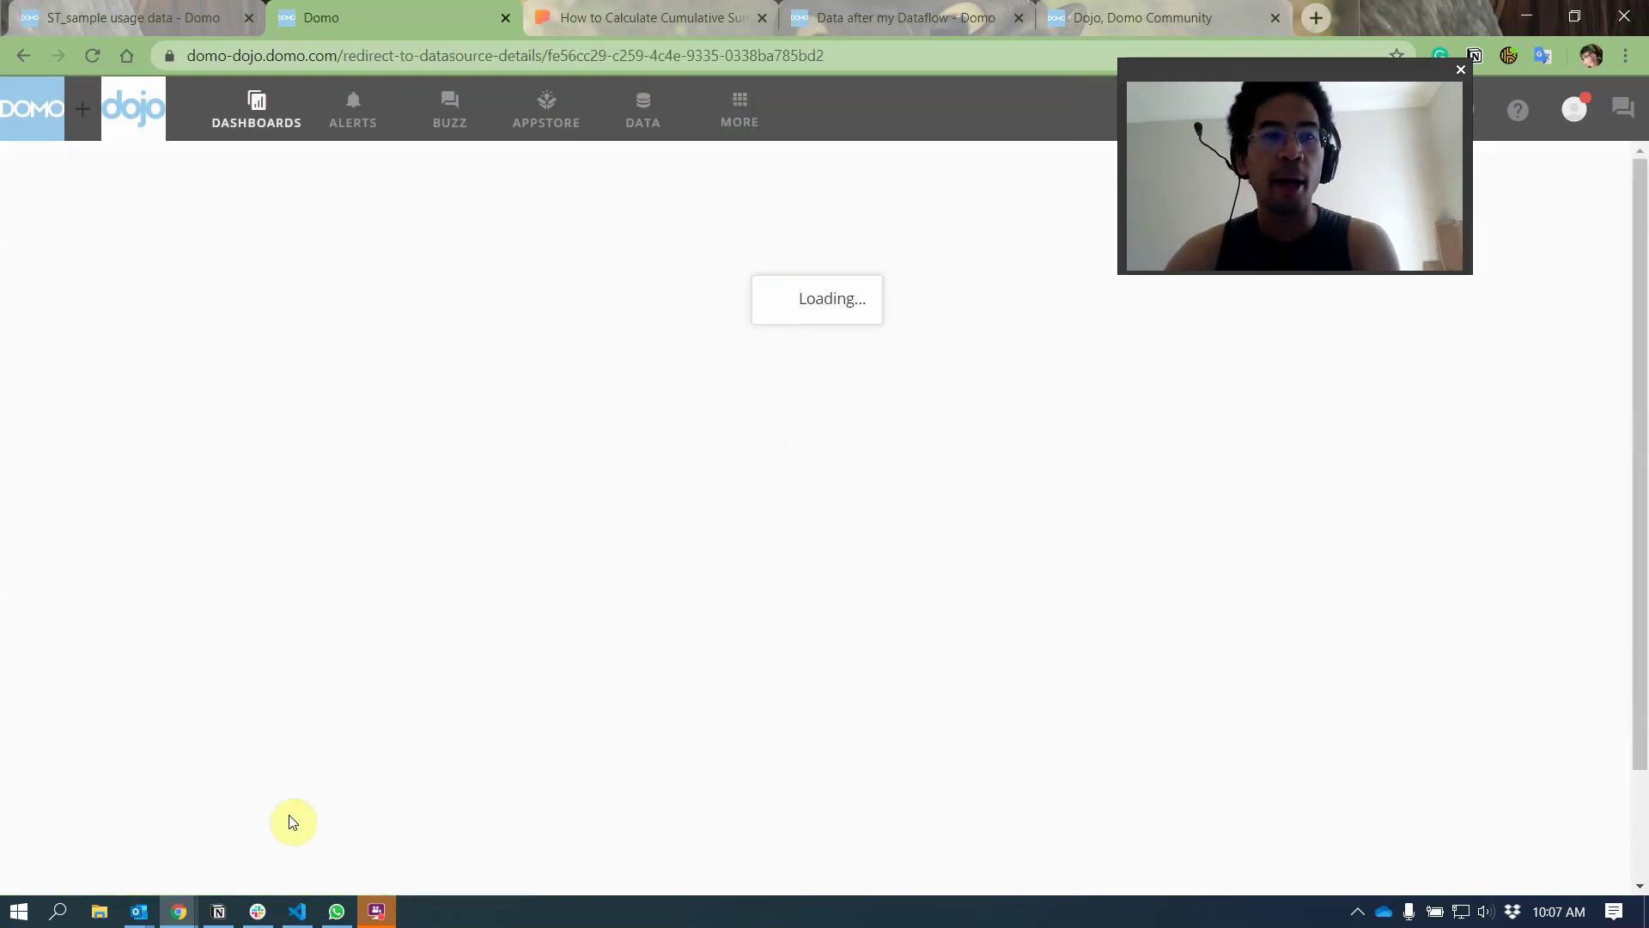
pyautogui.click(158, 353)
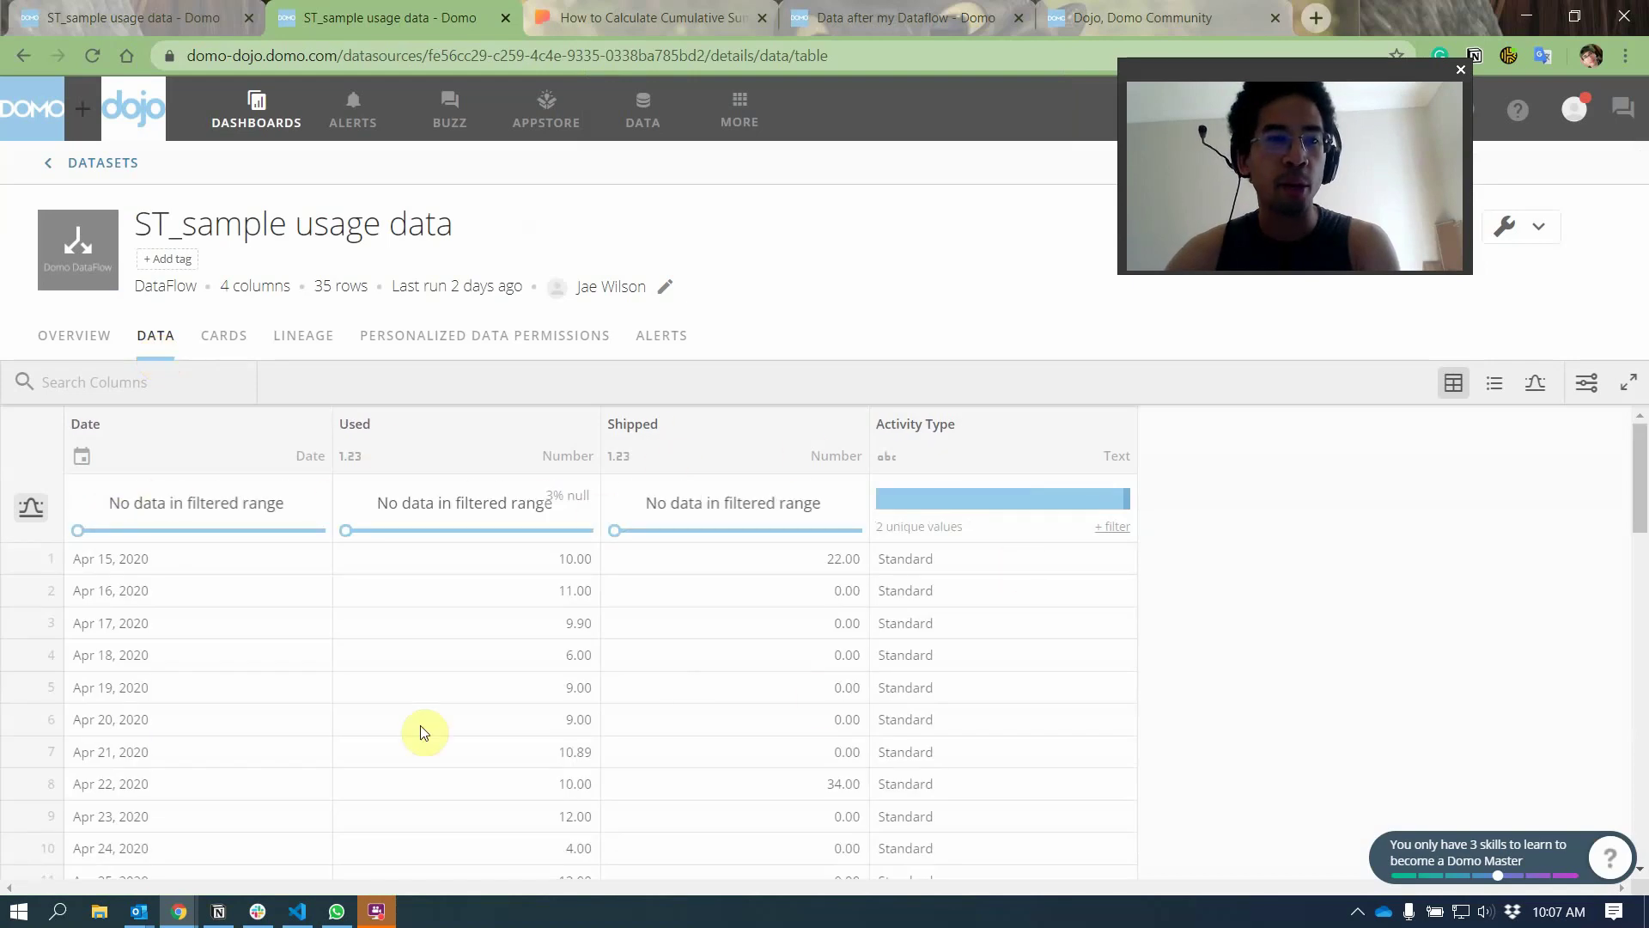
pyautogui.click(887, 438)
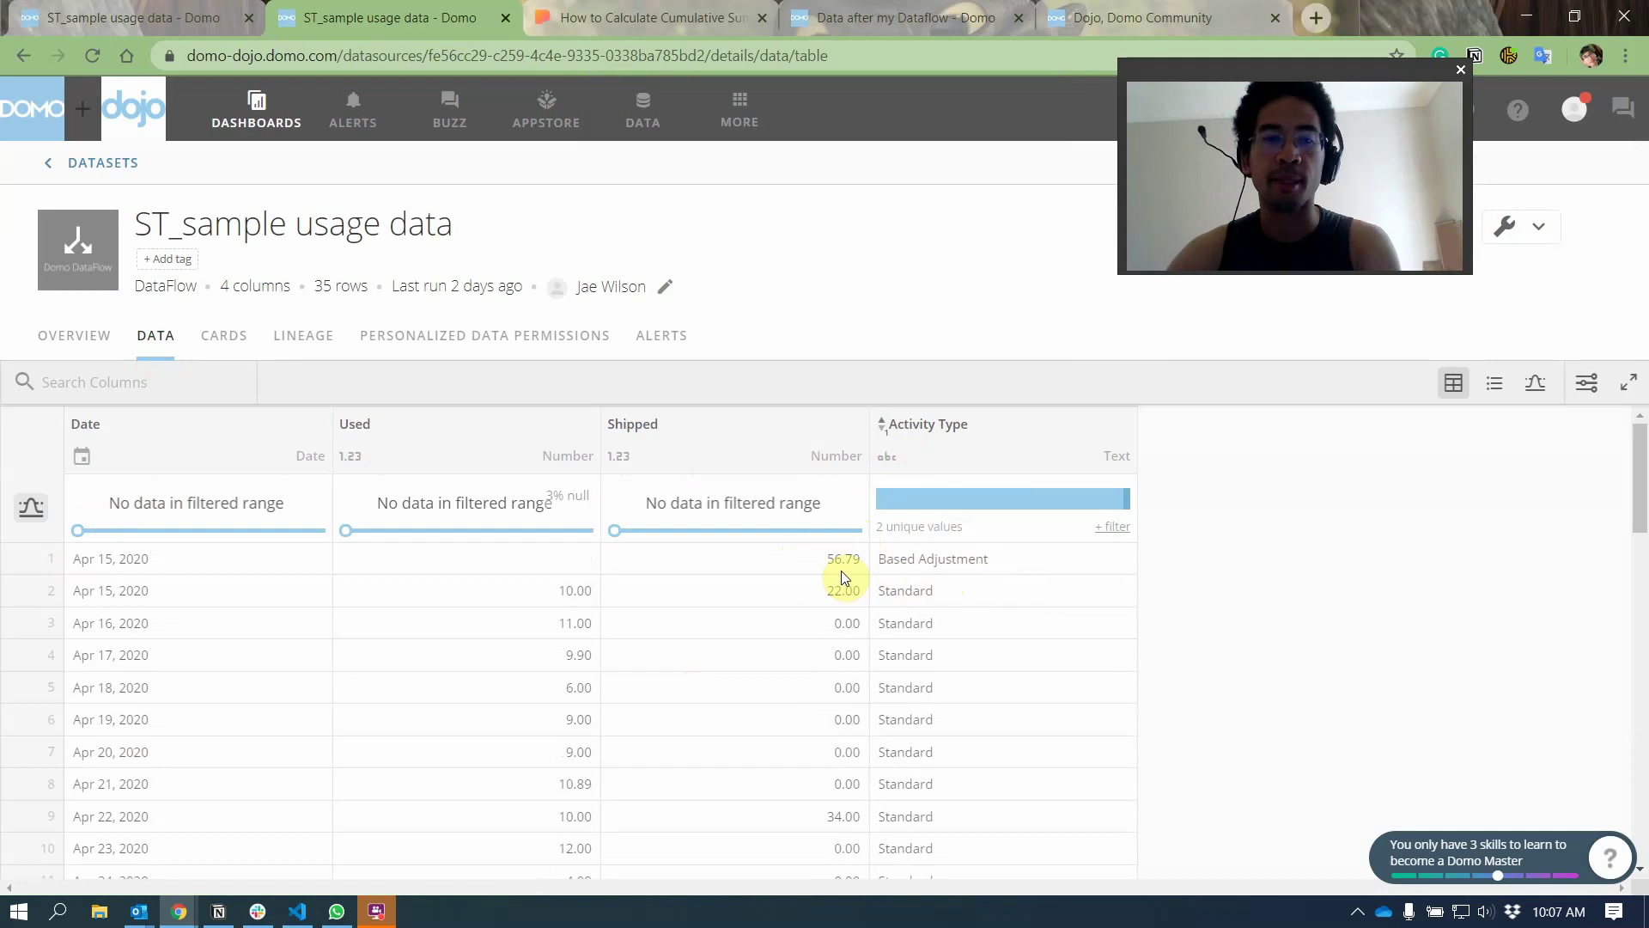
# - Return to the ST_sample usage data card and compare its chart with Based Adjustment excluded and included again
pyautogui.click(142, 17)
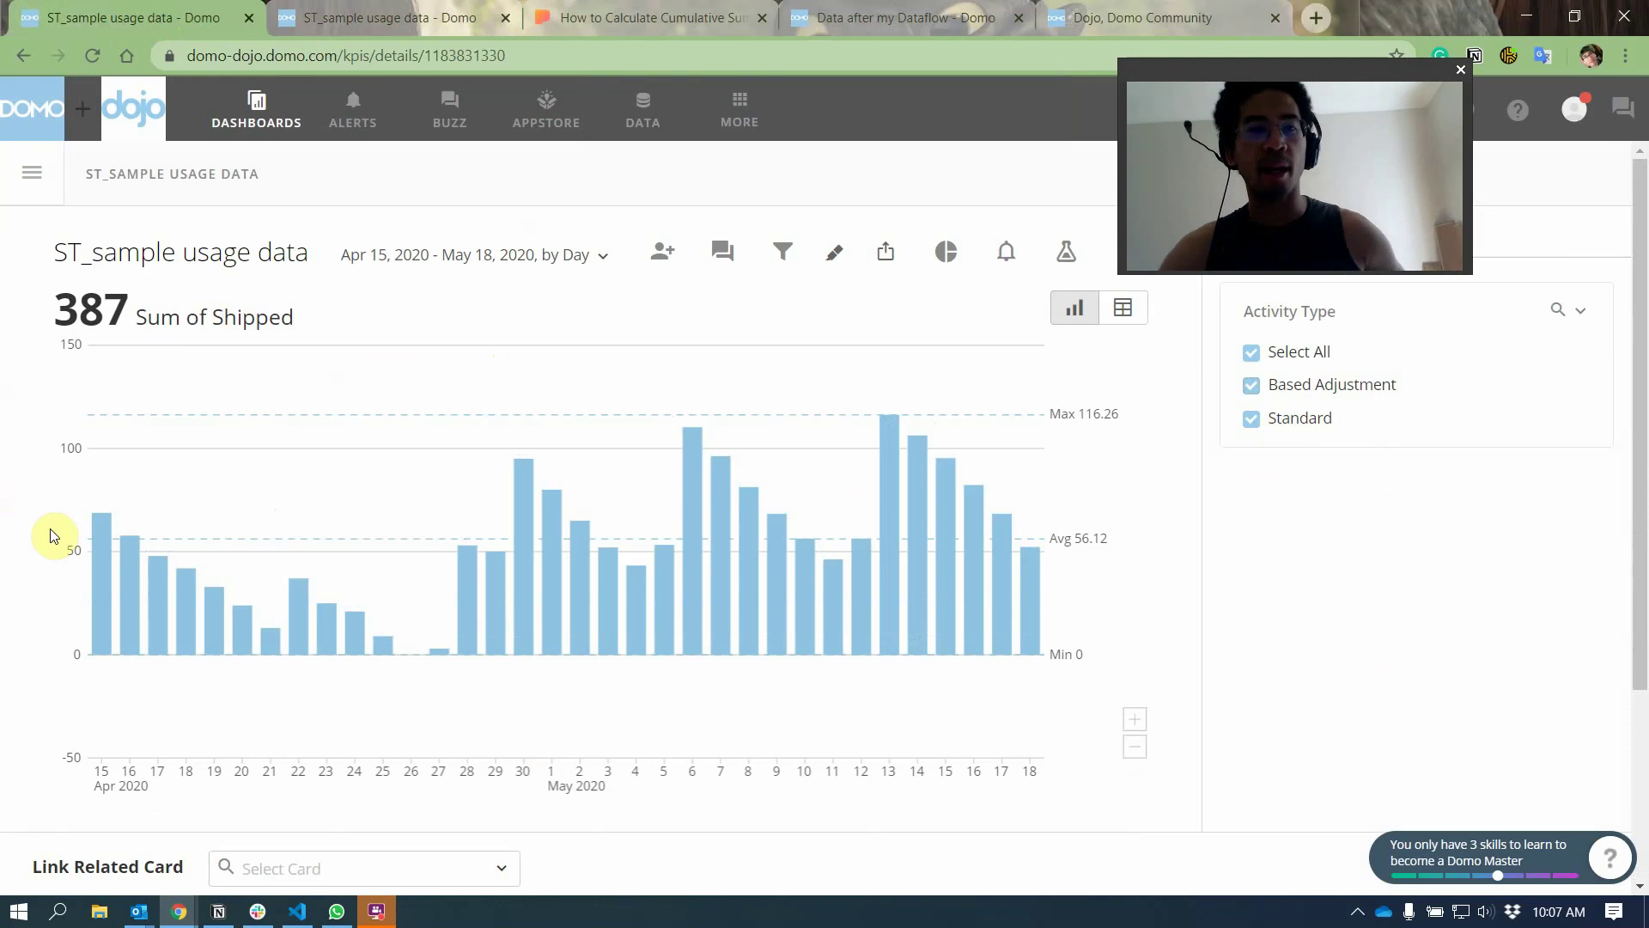
pyautogui.click(1251, 385)
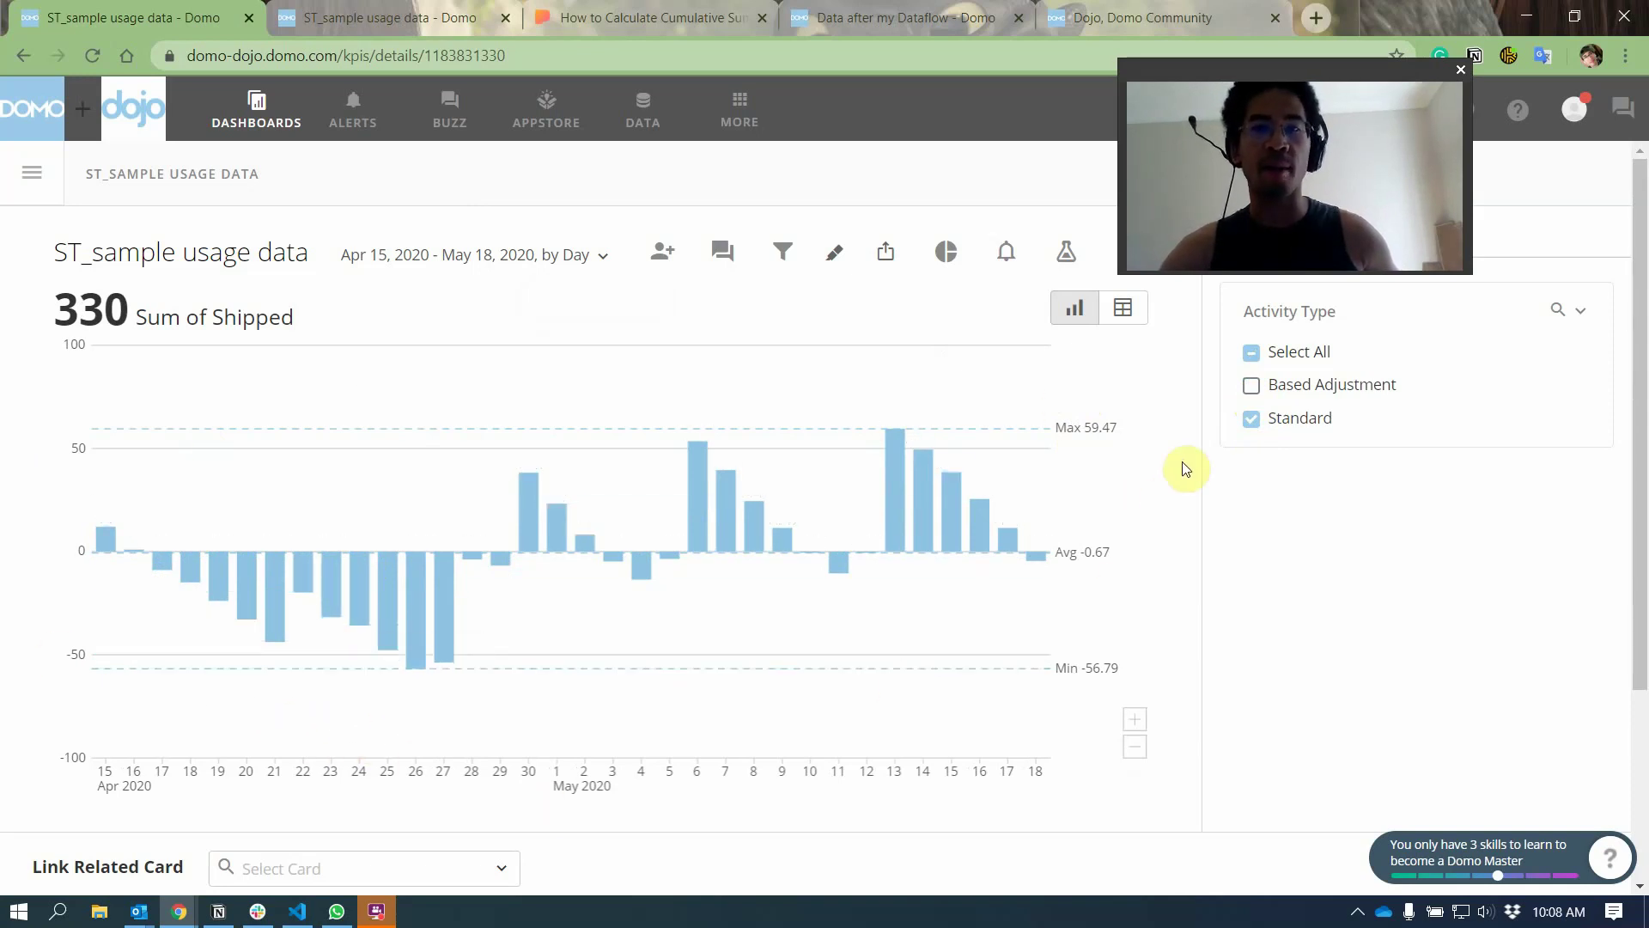
pyautogui.click(1250, 393)
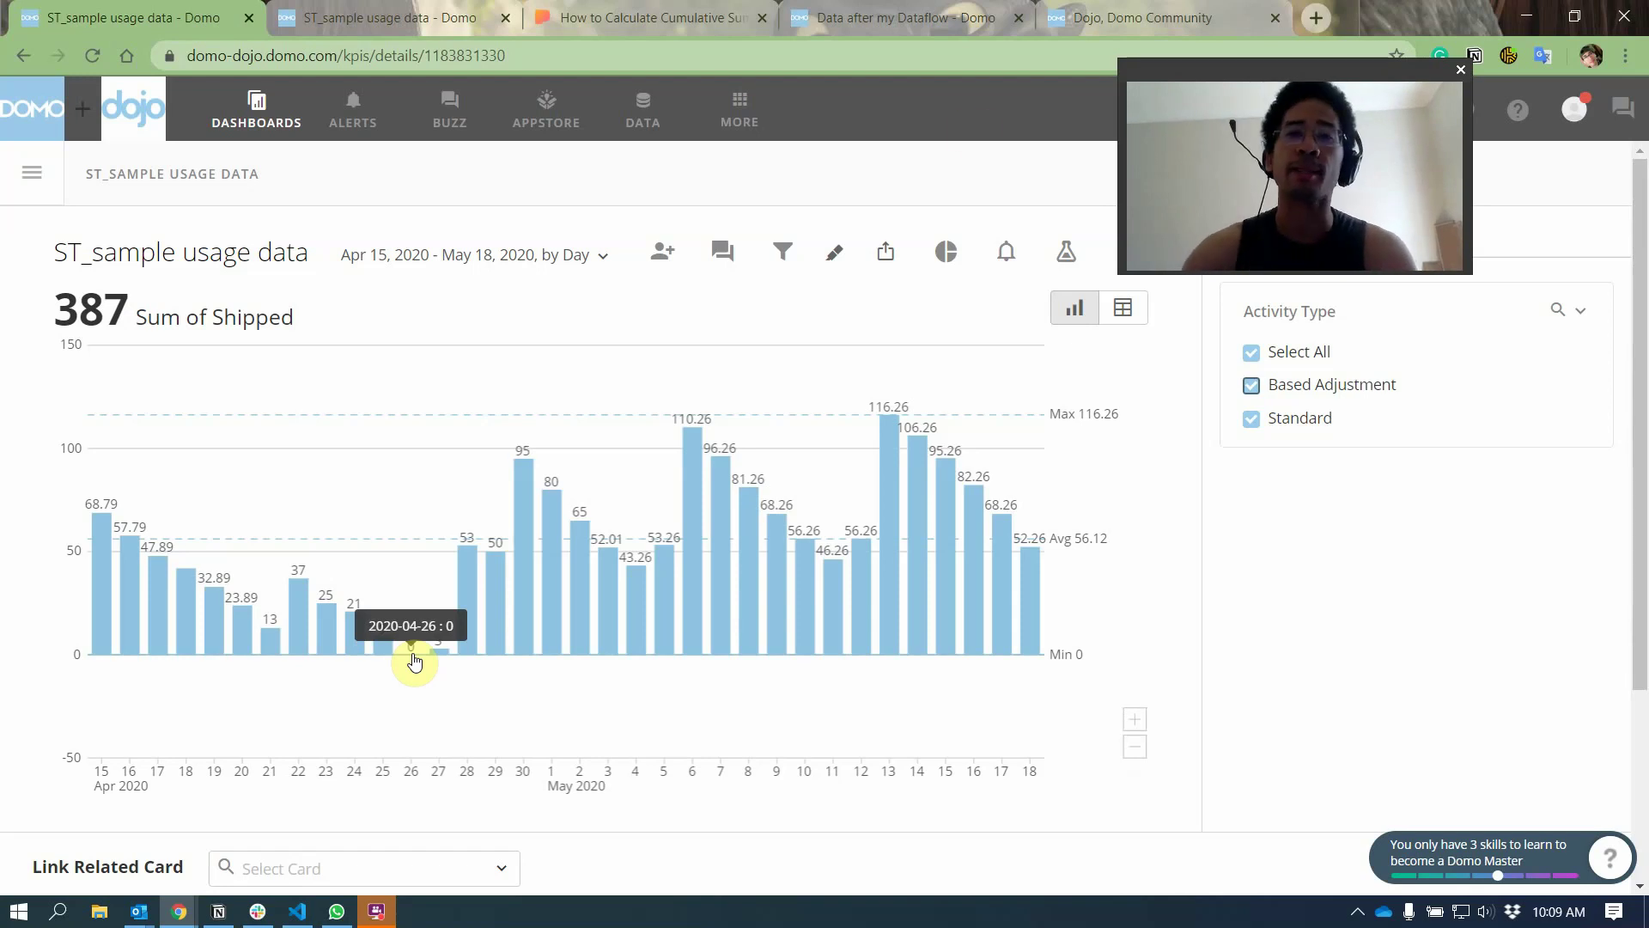
# - Switch to the Dojo community page
pyautogui.click(1127, 21)
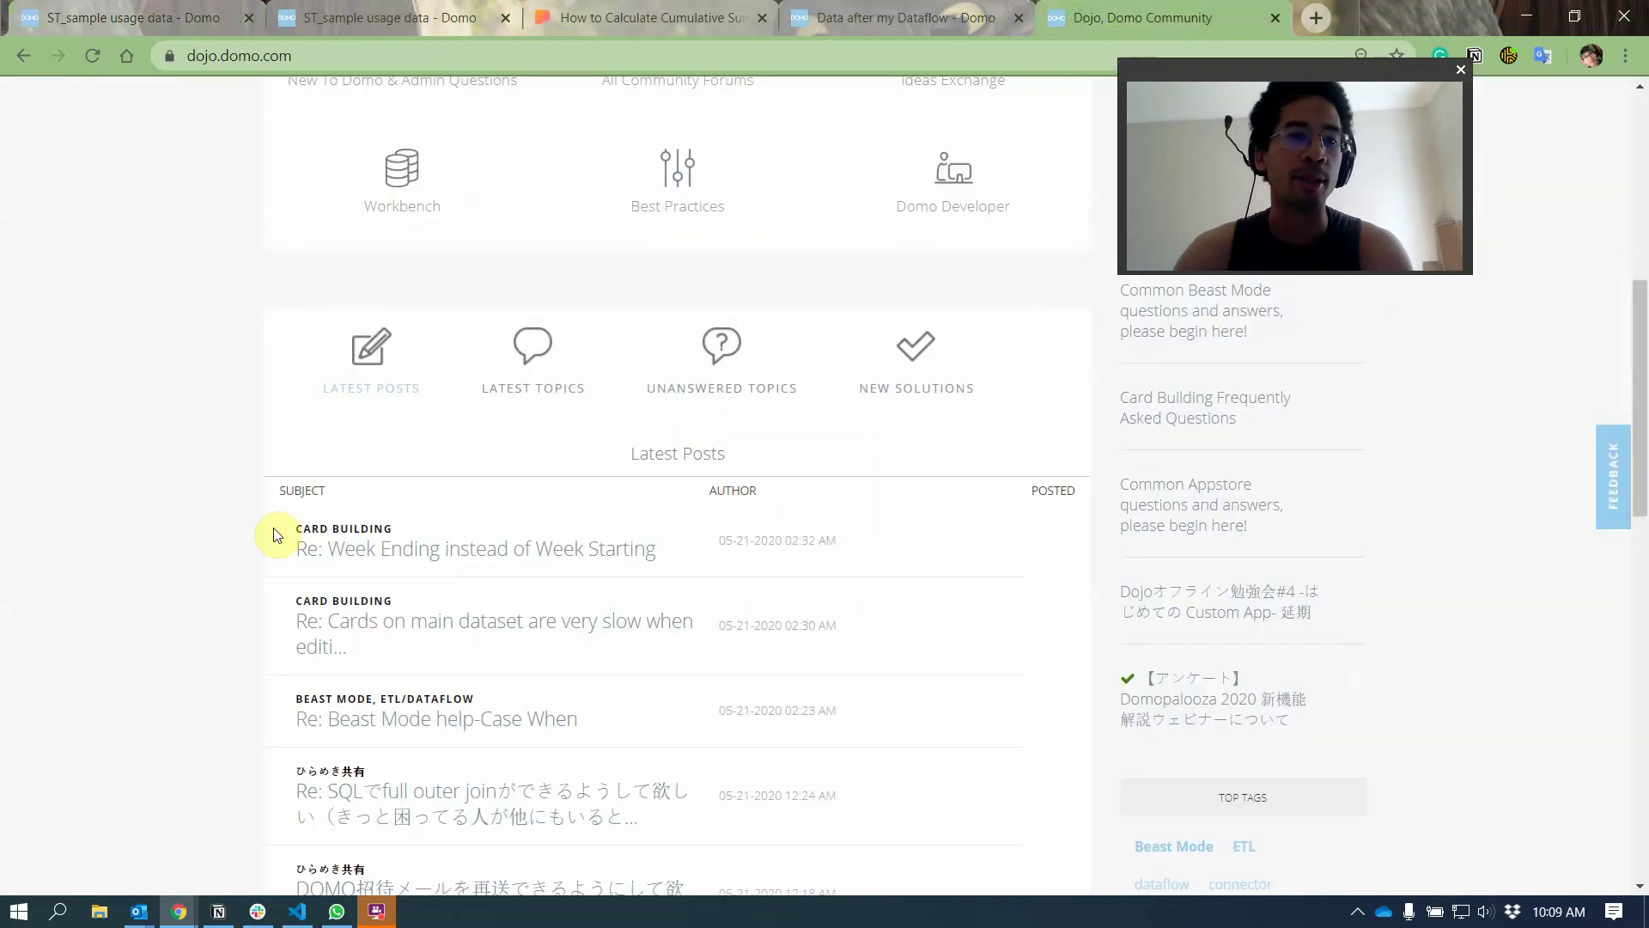